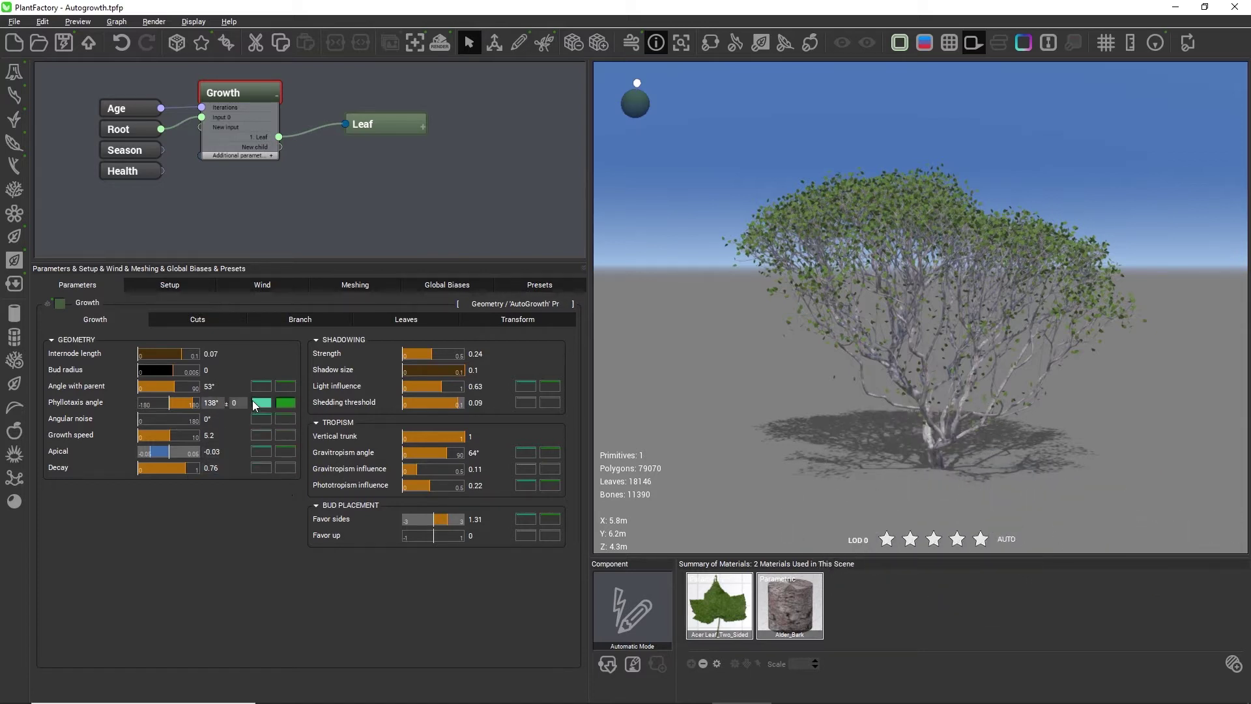
# Step: Set the Growth node's angular noise to 152°
pyautogui.moveTo(258, 388)
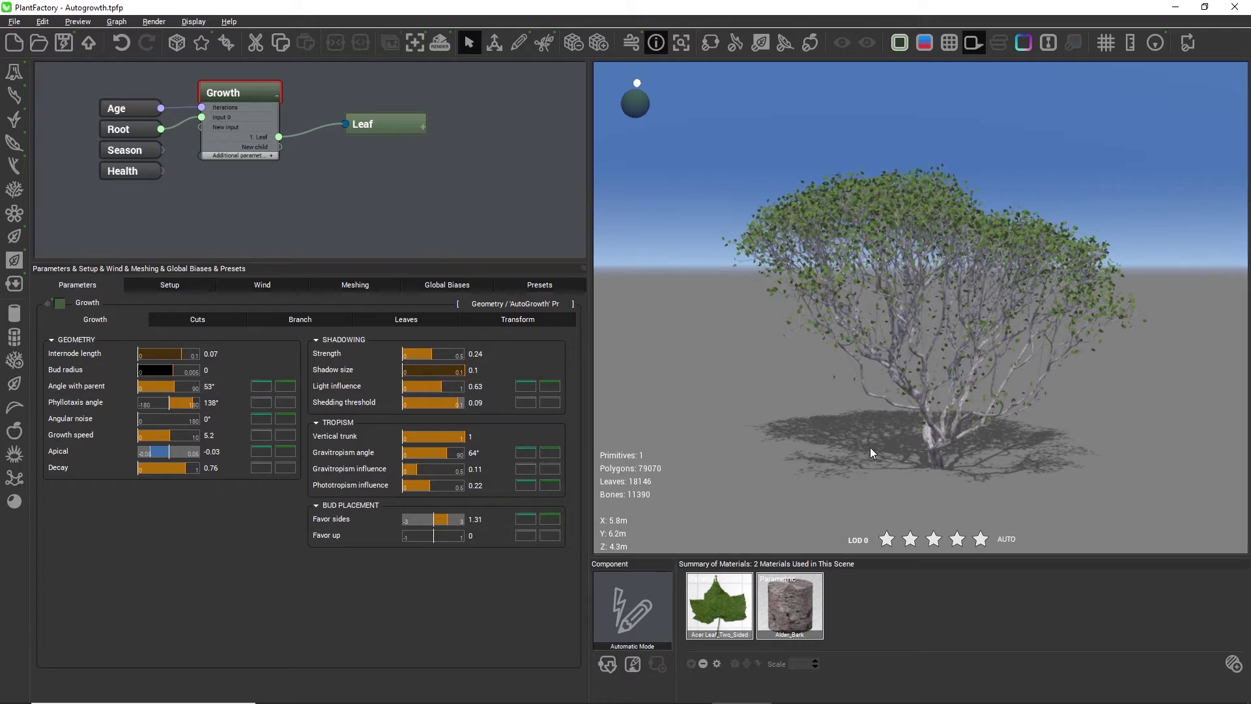
pyautogui.moveTo(870, 447); pyautogui.dragTo(909, 447)
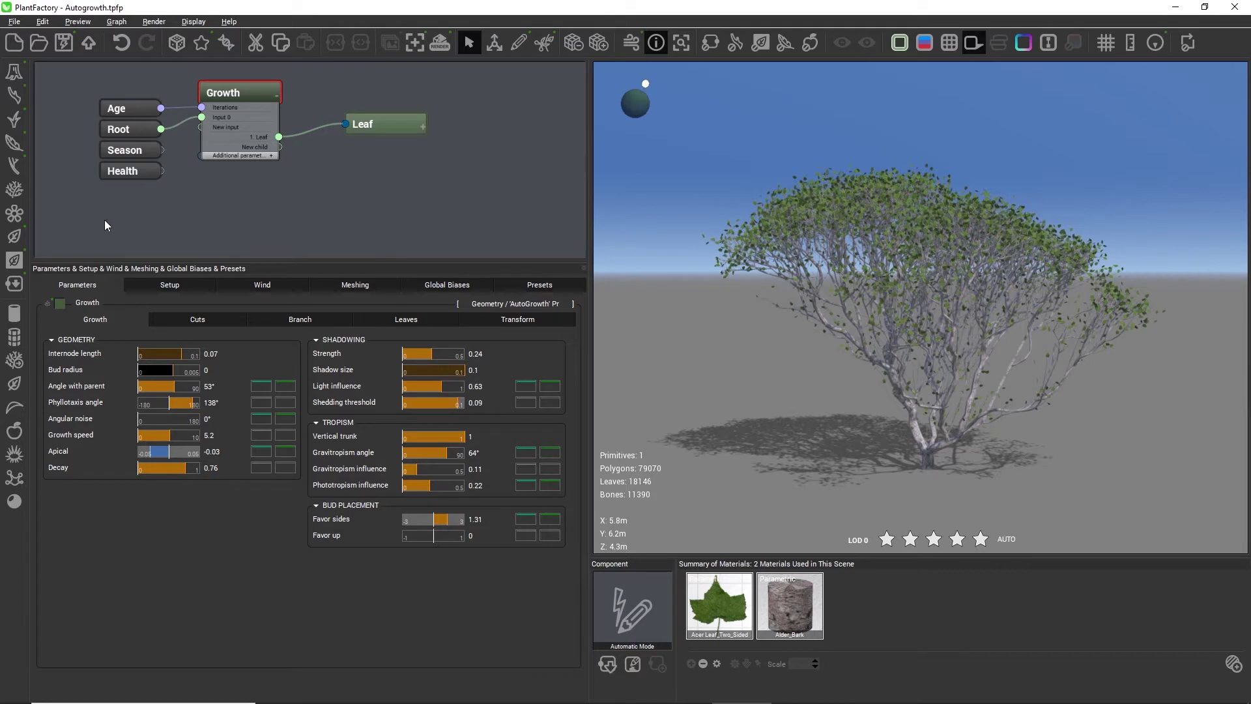
pyautogui.moveTo(142, 421); pyautogui.dragTo(193, 421)
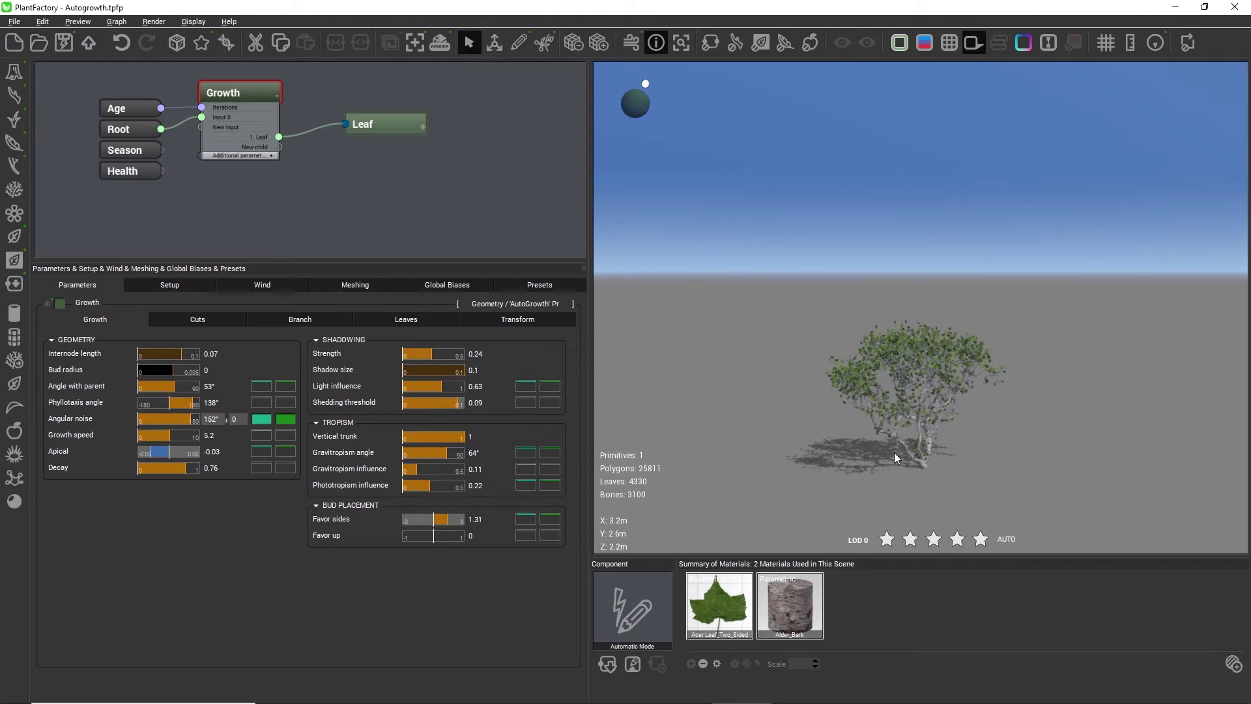
# Step: Subdivide the tree mesh one level more for smoother branches
pyautogui.scroll(7, 894, 452)
pyautogui.moveTo(901, 392); pyautogui.dragTo(833, 393, button='right')
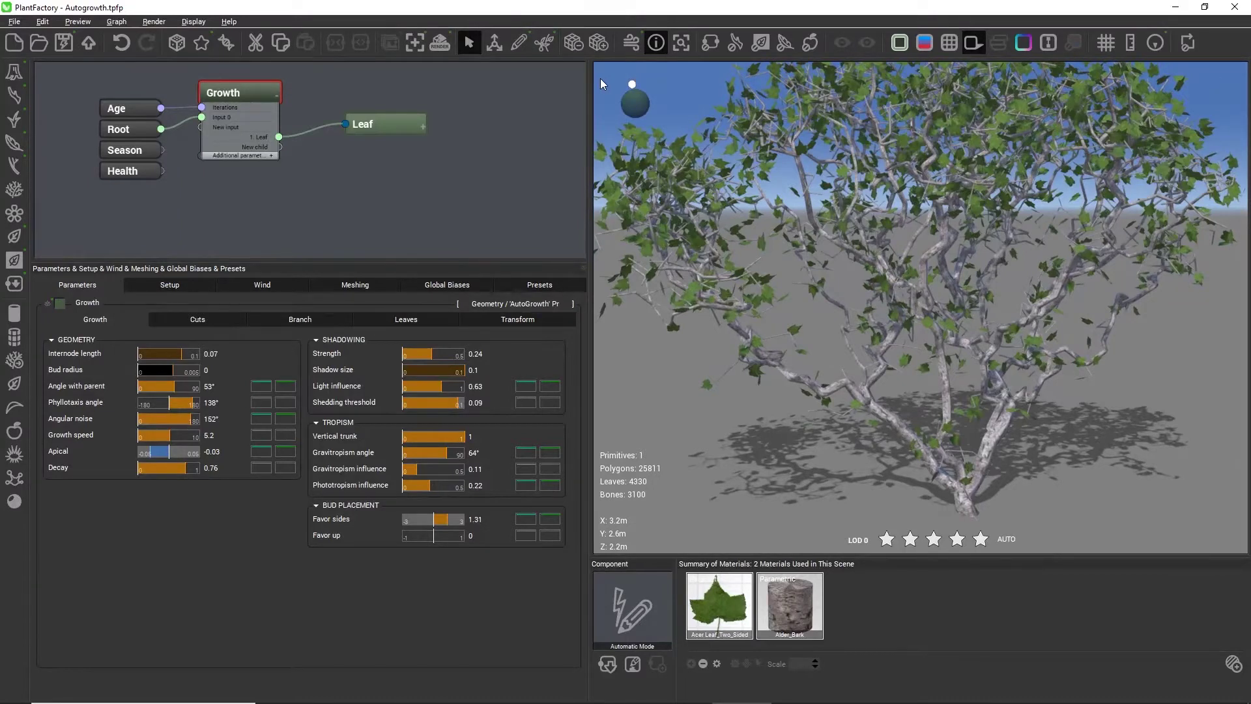
pyautogui.click(598, 43)
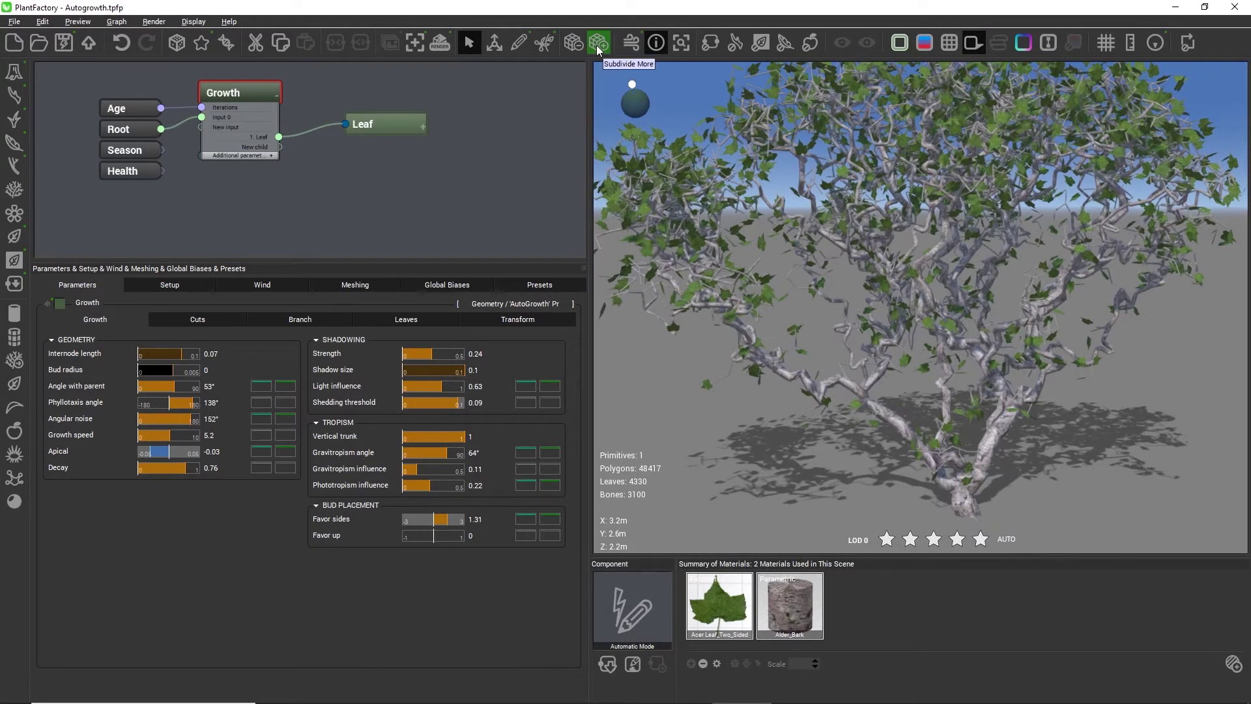
pyautogui.moveTo(797, 376); pyautogui.dragTo(788, 406)
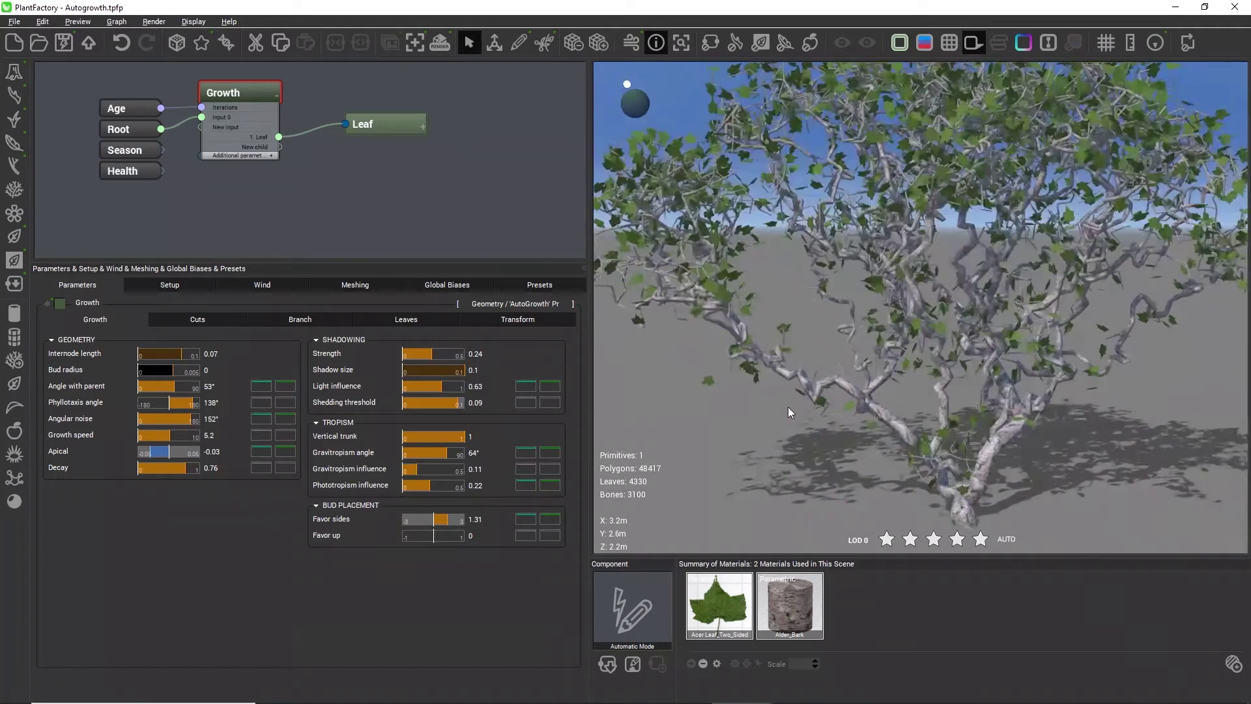
# Step: Edit the angular noise filter and lower its end keypoint to Y 0 for a linear falloff
pyautogui.rightClick(262, 420)
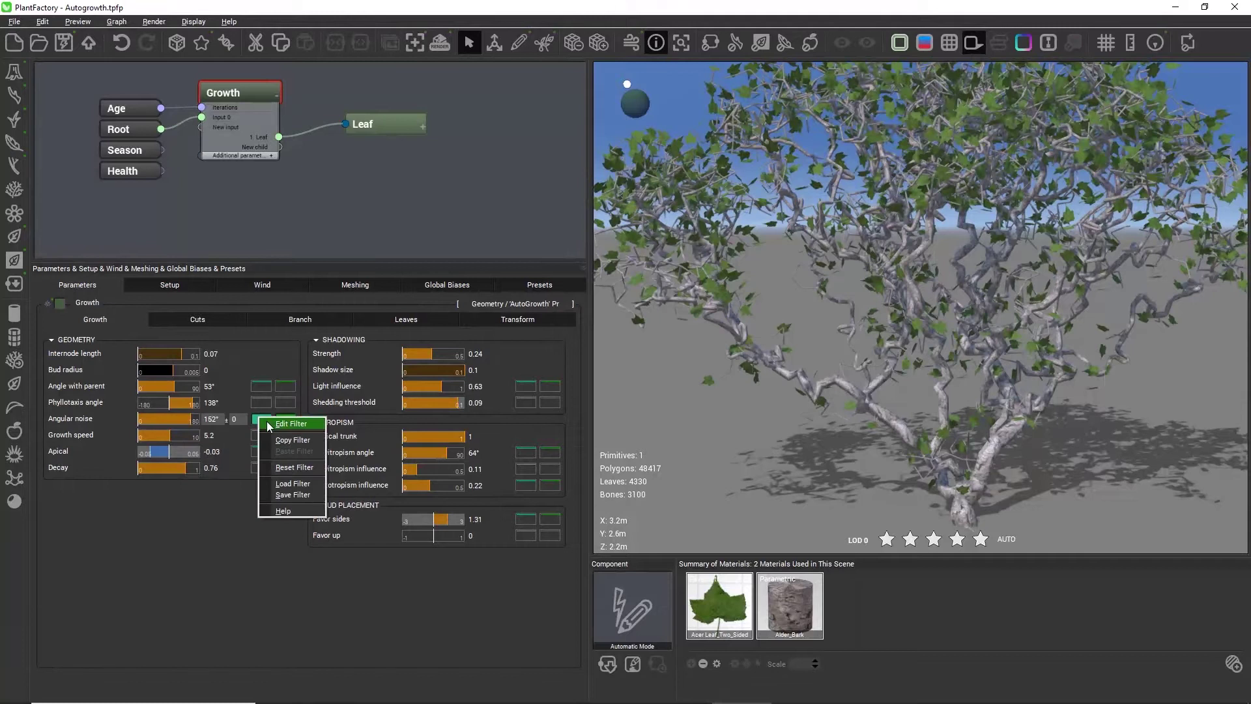
pyautogui.click(290, 423)
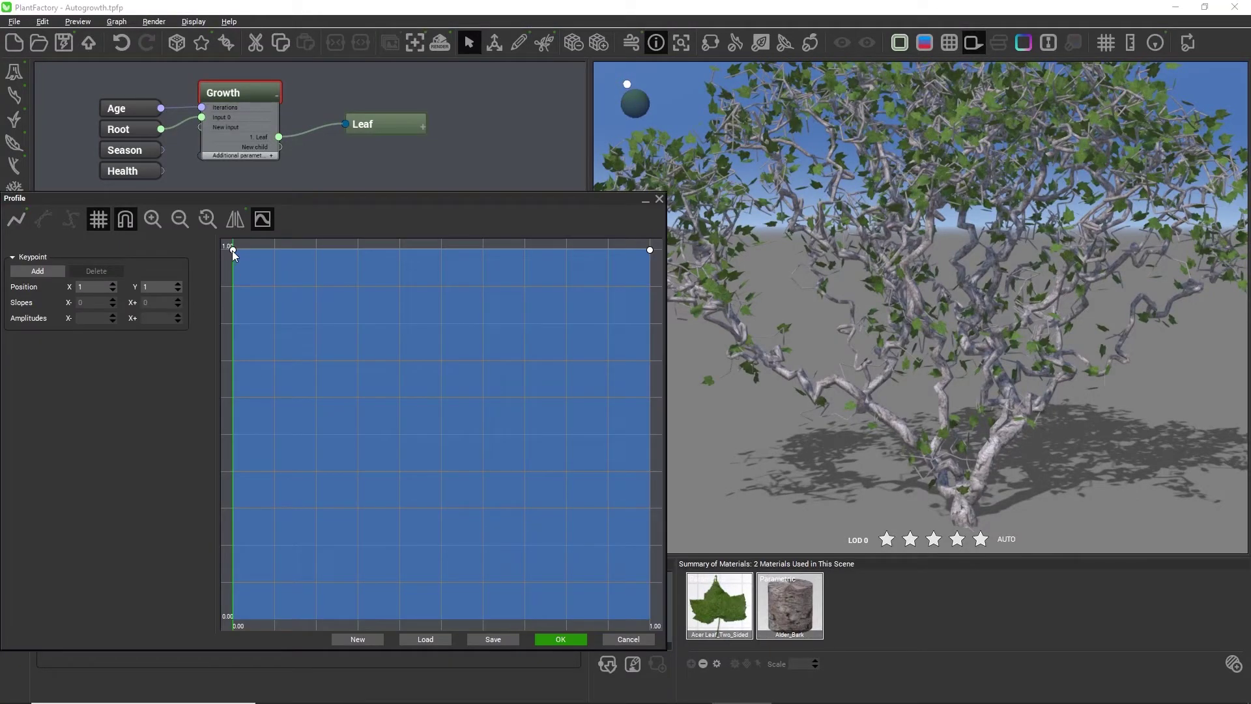
pyautogui.moveTo(650, 249); pyautogui.dragTo(650, 619)
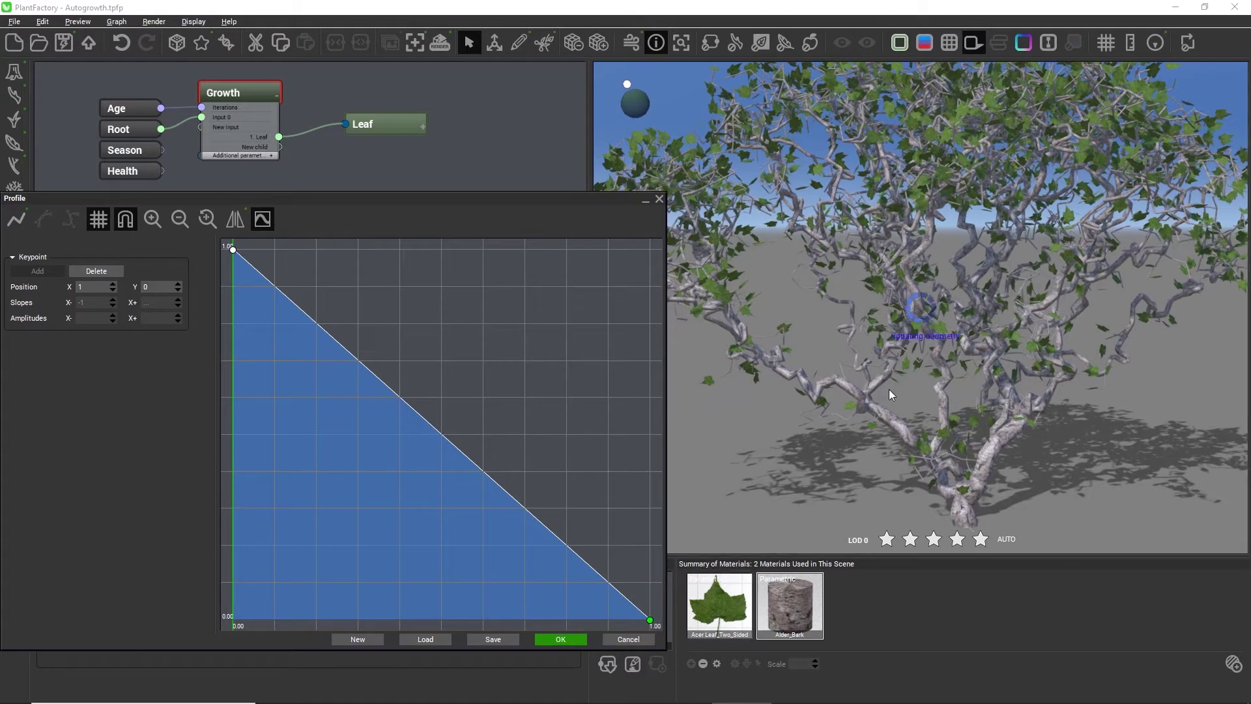
pyautogui.scroll(4, 889, 389)
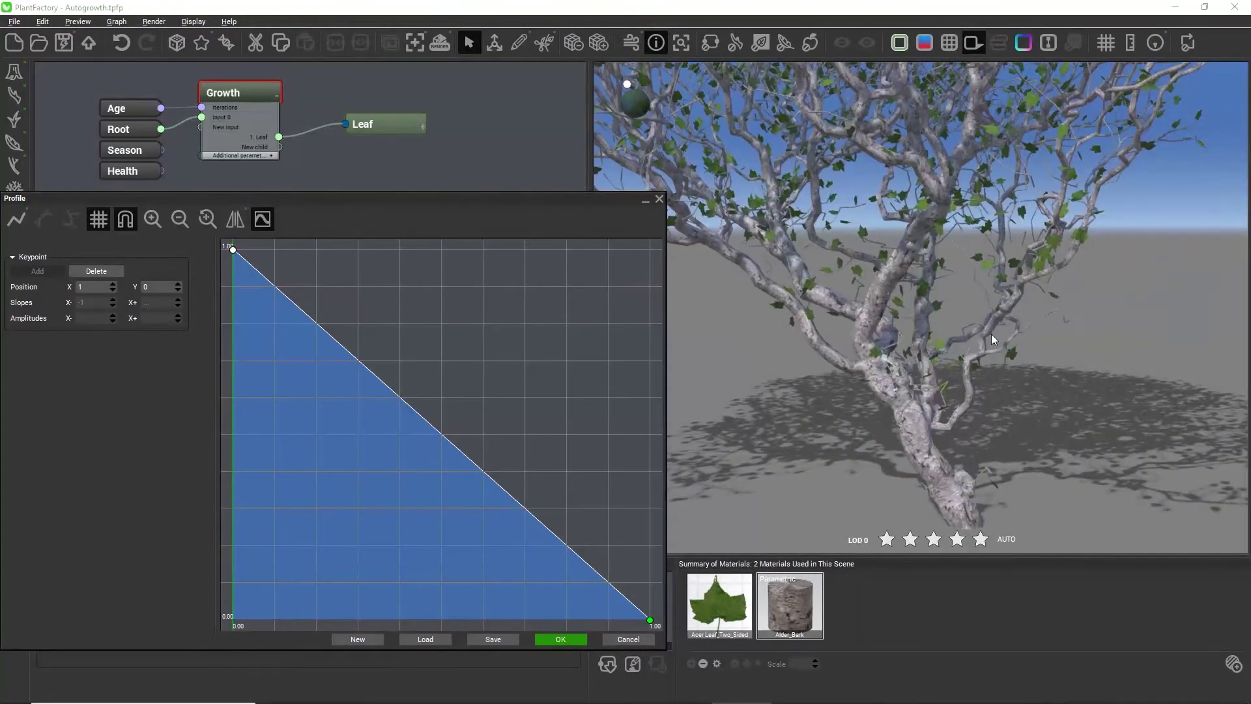
# Step: Add keypoints at about X 0.8 with Y 1 and Y 0, forming a vertical drop in the noise profile
pyautogui.doubleClick(568, 249)
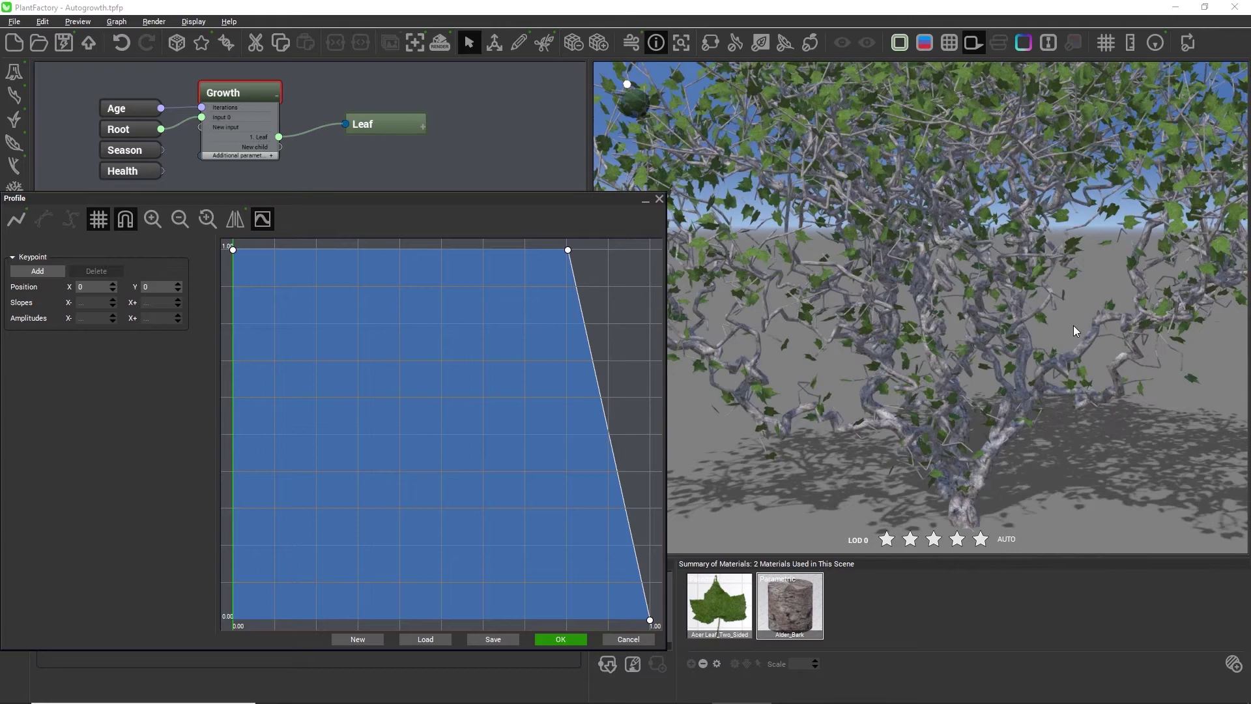
pyautogui.moveTo(1073, 326); pyautogui.dragTo(1010, 418)
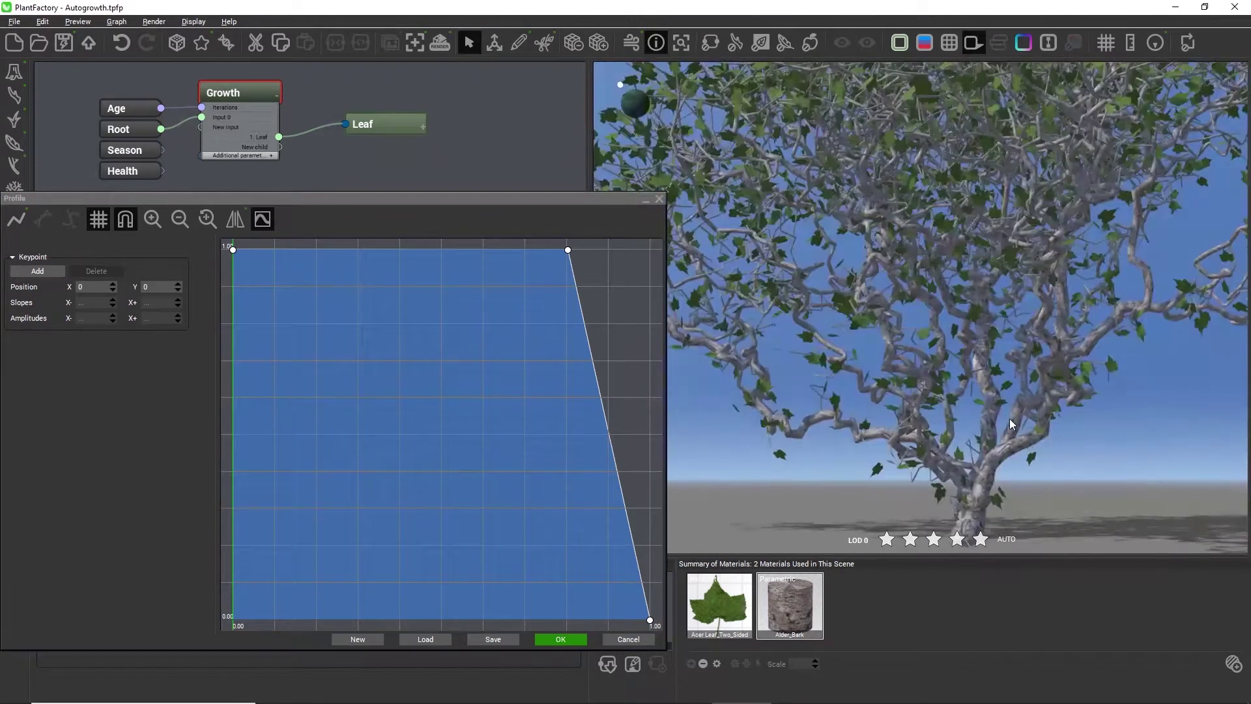
pyautogui.doubleClick(581, 526)
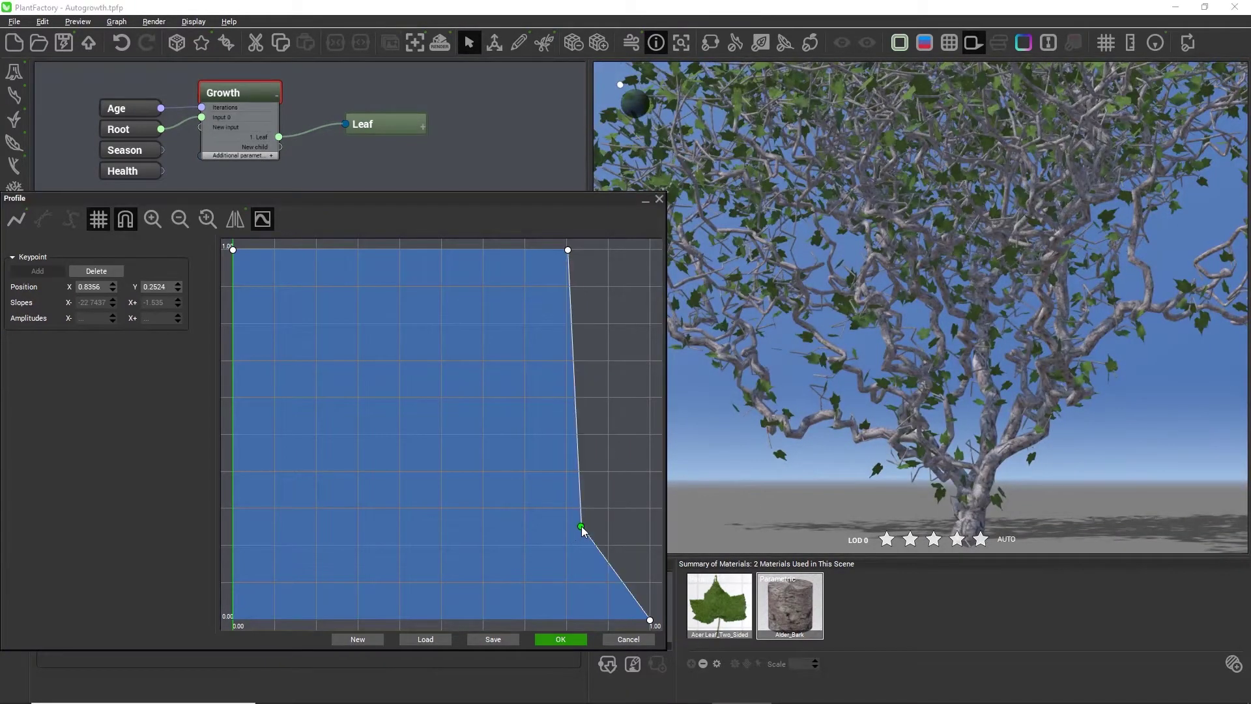
pyautogui.moveTo(581, 526); pyautogui.dragTo(566, 624)
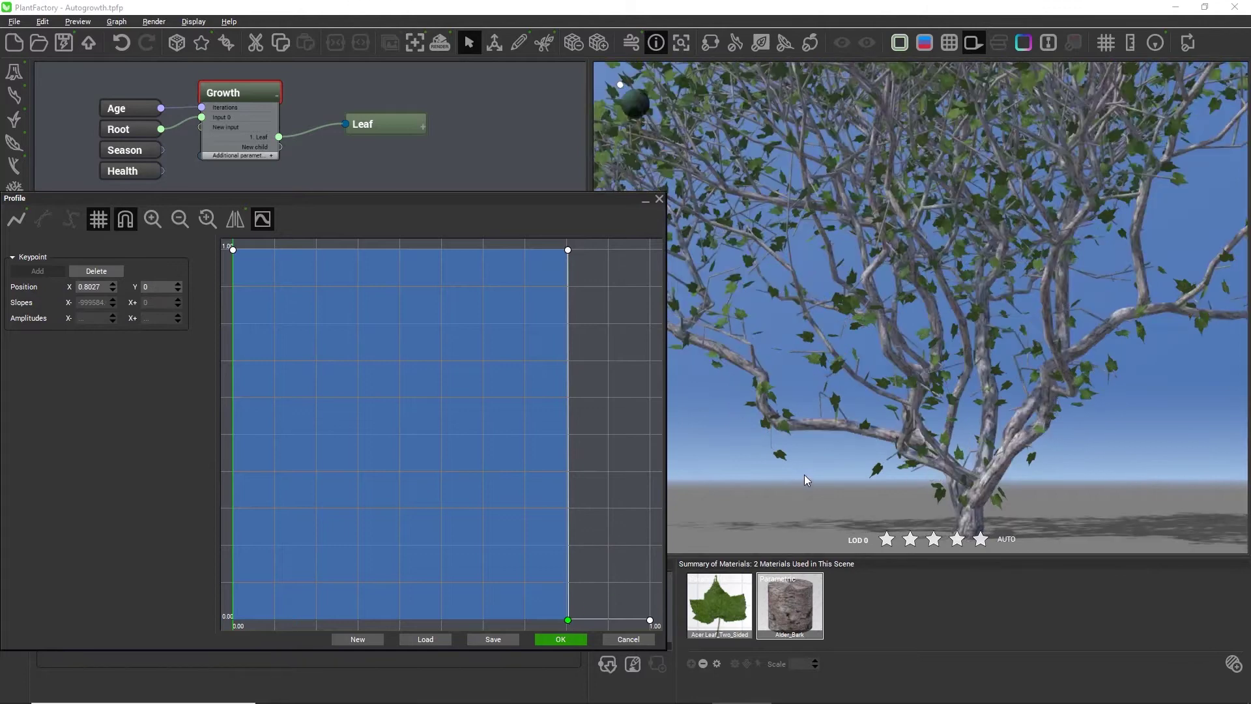
pyautogui.moveTo(804, 475); pyautogui.dragTo(859, 479)
# Step: Move both keypoints of the profile's vertical drop to X 0.6
pyautogui.moveTo(562, 246); pyautogui.dragTo(483, 623)
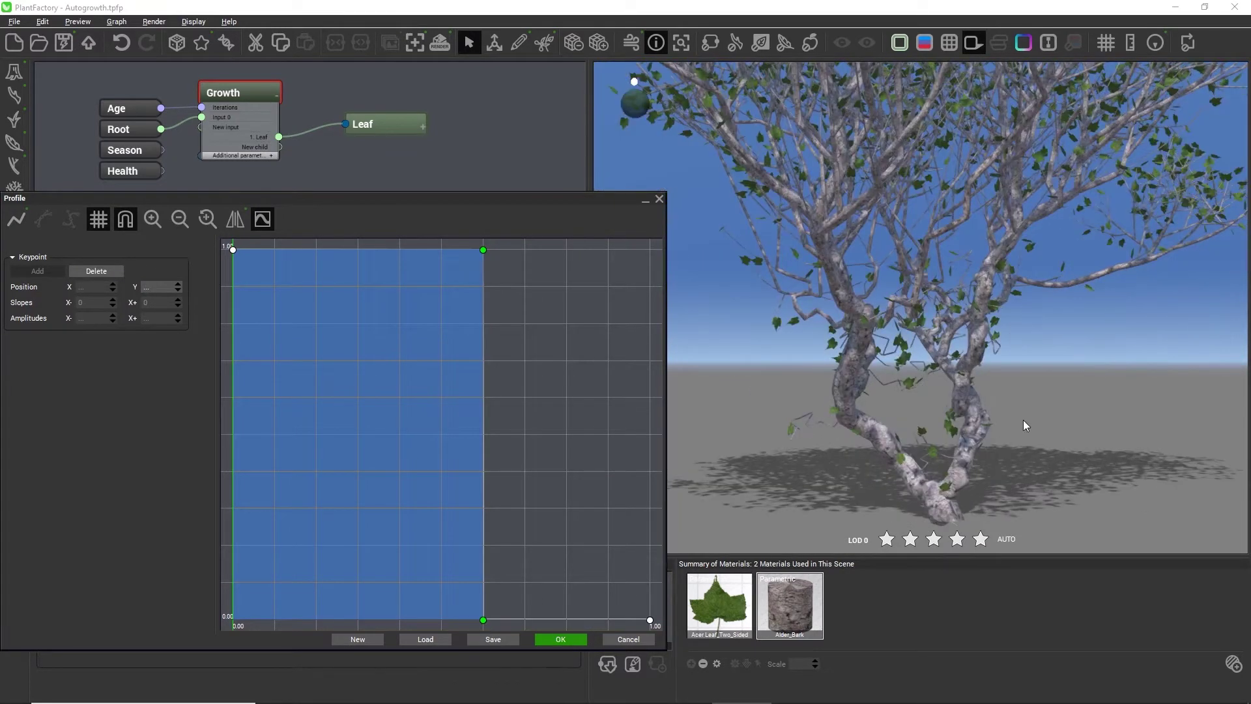
pyautogui.moveTo(1027, 425); pyautogui.dragTo(1066, 282)
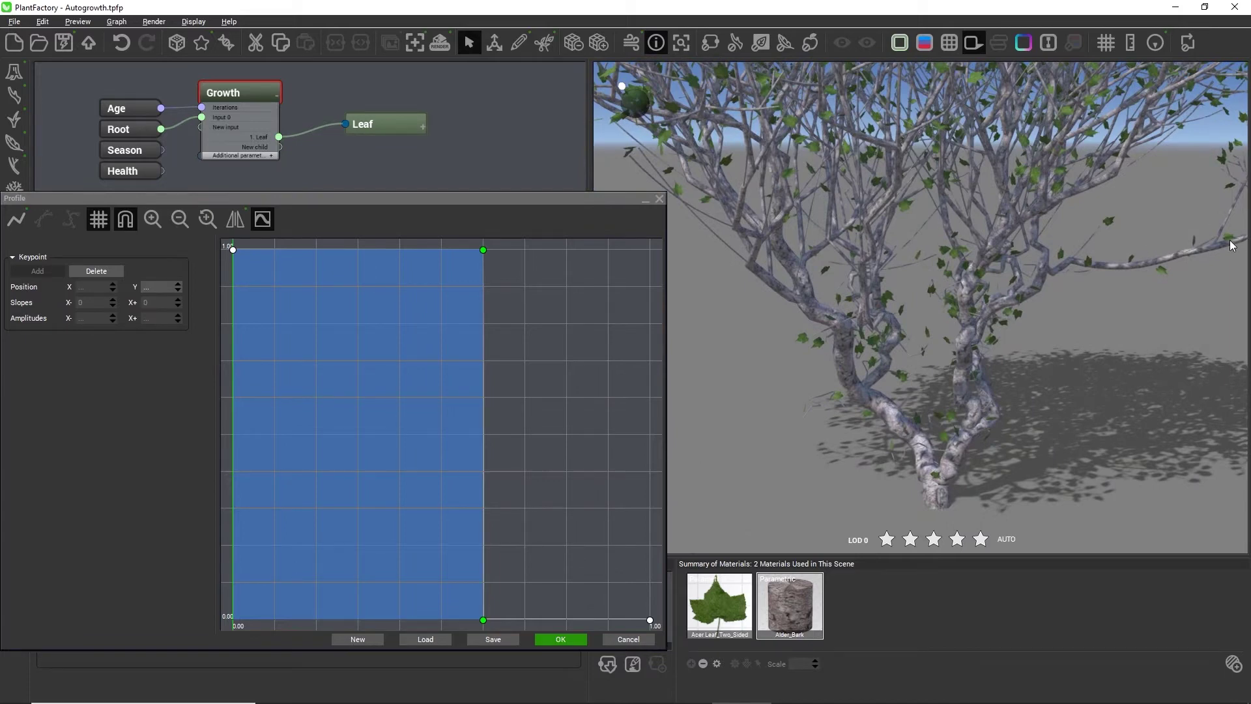
pyautogui.moveTo(1190, 292); pyautogui.dragTo(1029, 364)
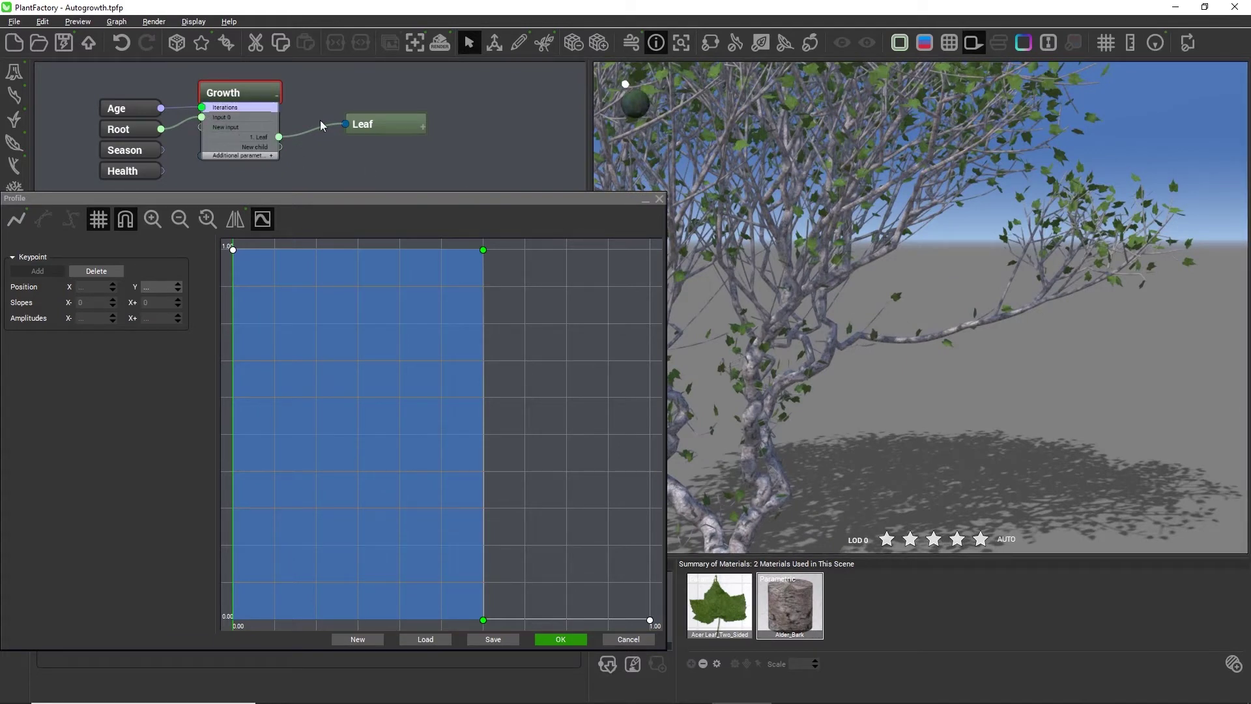
pyautogui.moveTo(1060, 352); pyautogui.dragTo(972, 368)
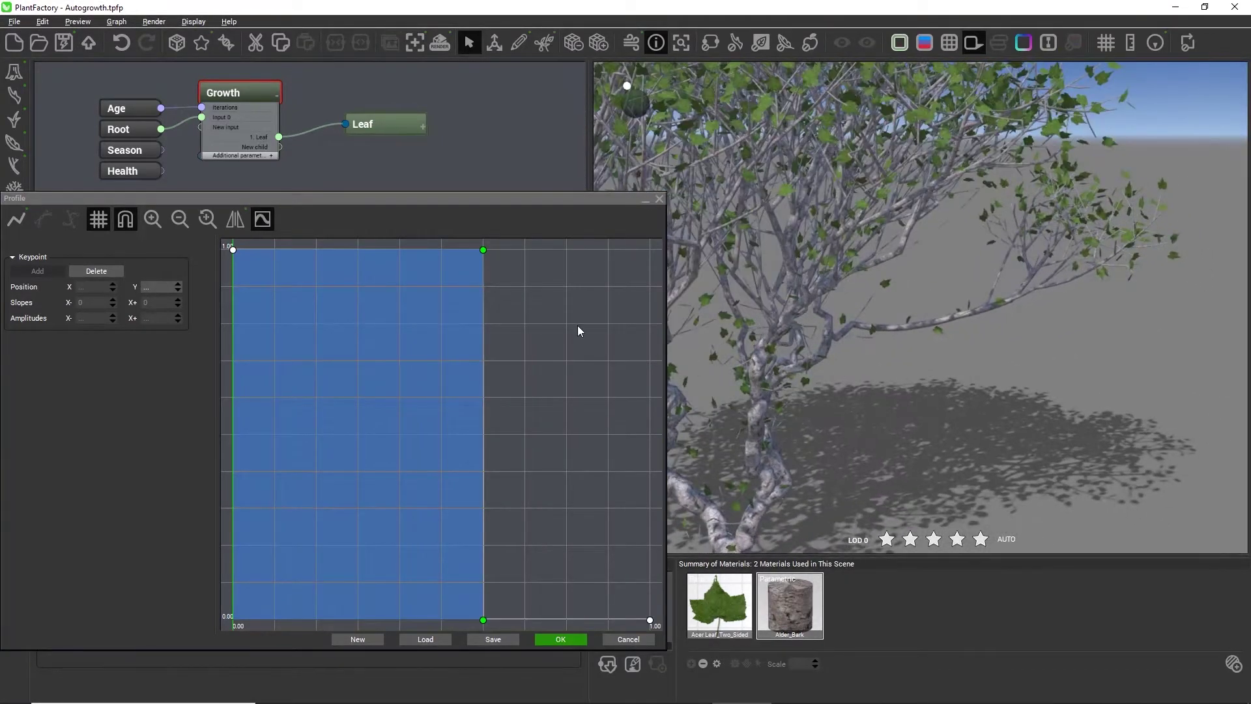
# Step: Shift the profile's vertical drop to X 0.5 and further to X 0.2
pyautogui.moveTo(484, 252); pyautogui.dragTo(444, 260)
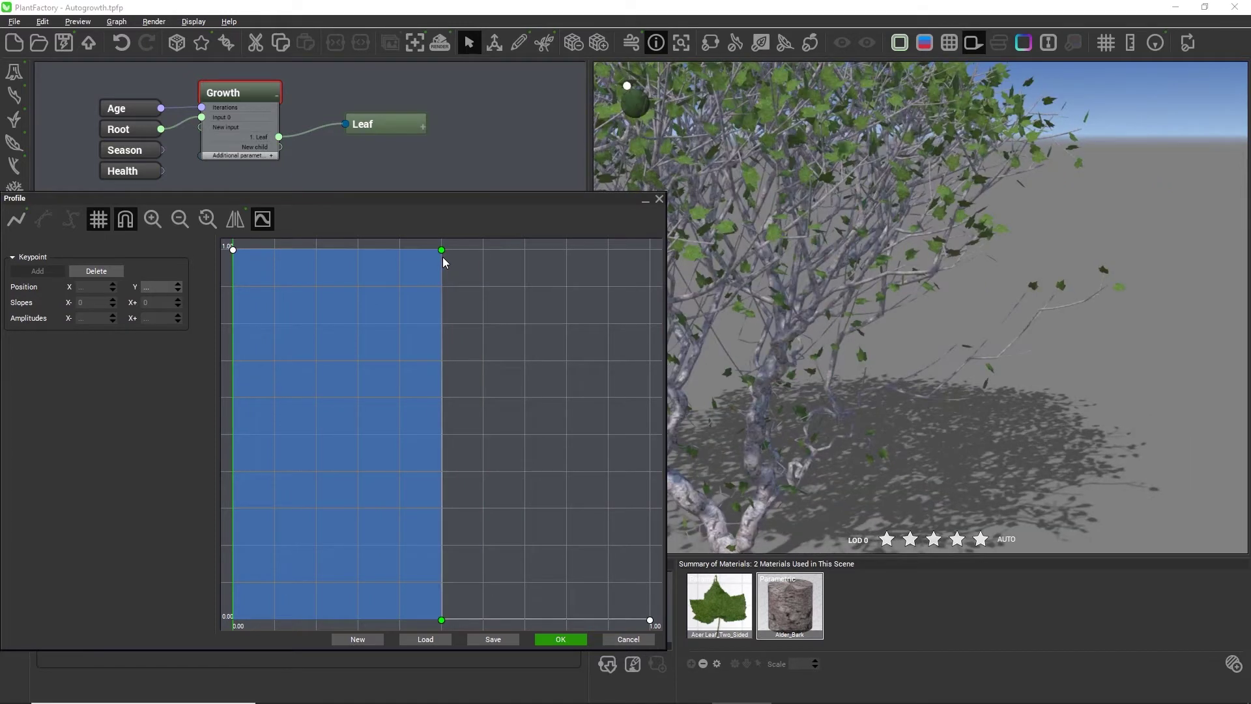
pyautogui.moveTo(438, 251); pyautogui.dragTo(315, 254)
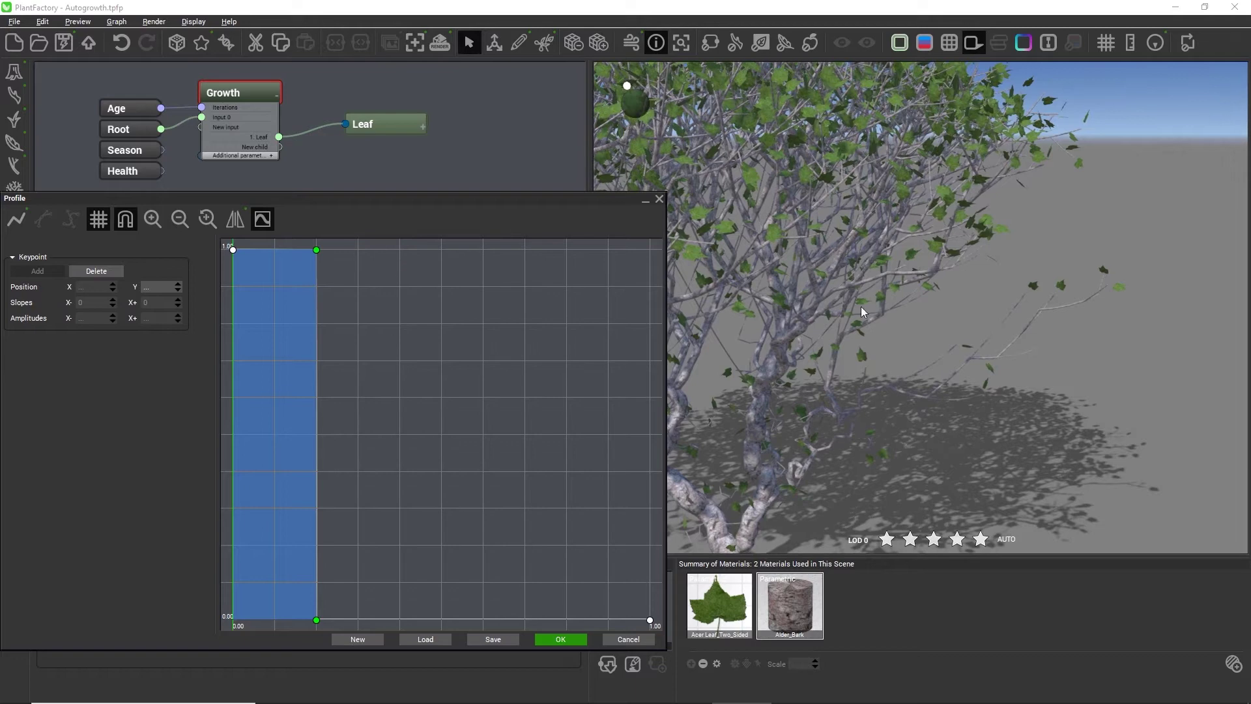
pyautogui.moveTo(858, 381); pyautogui.dragTo(709, 397, button='right')
pyautogui.moveTo(709, 396); pyautogui.dragTo(761, 308)
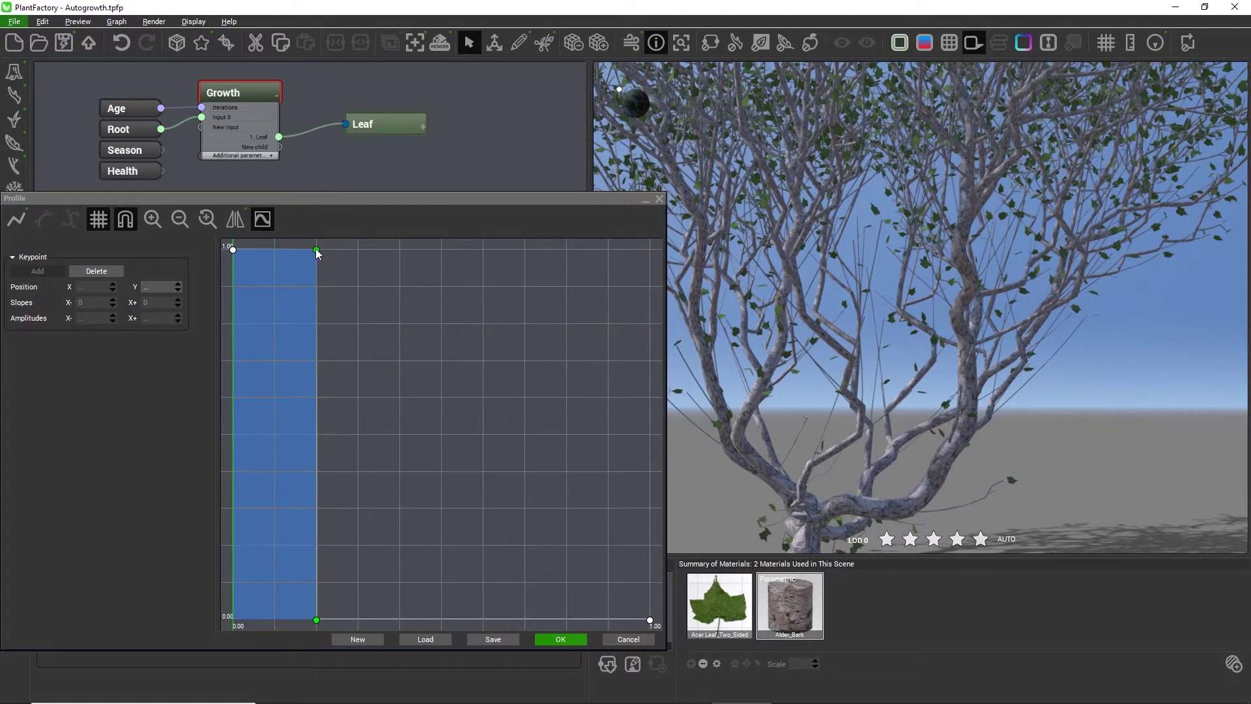
# Step: Move the profile's vertical drop to X 0.1 and deselect its keypoints
pyautogui.moveTo(317, 254); pyautogui.dragTo(279, 255)
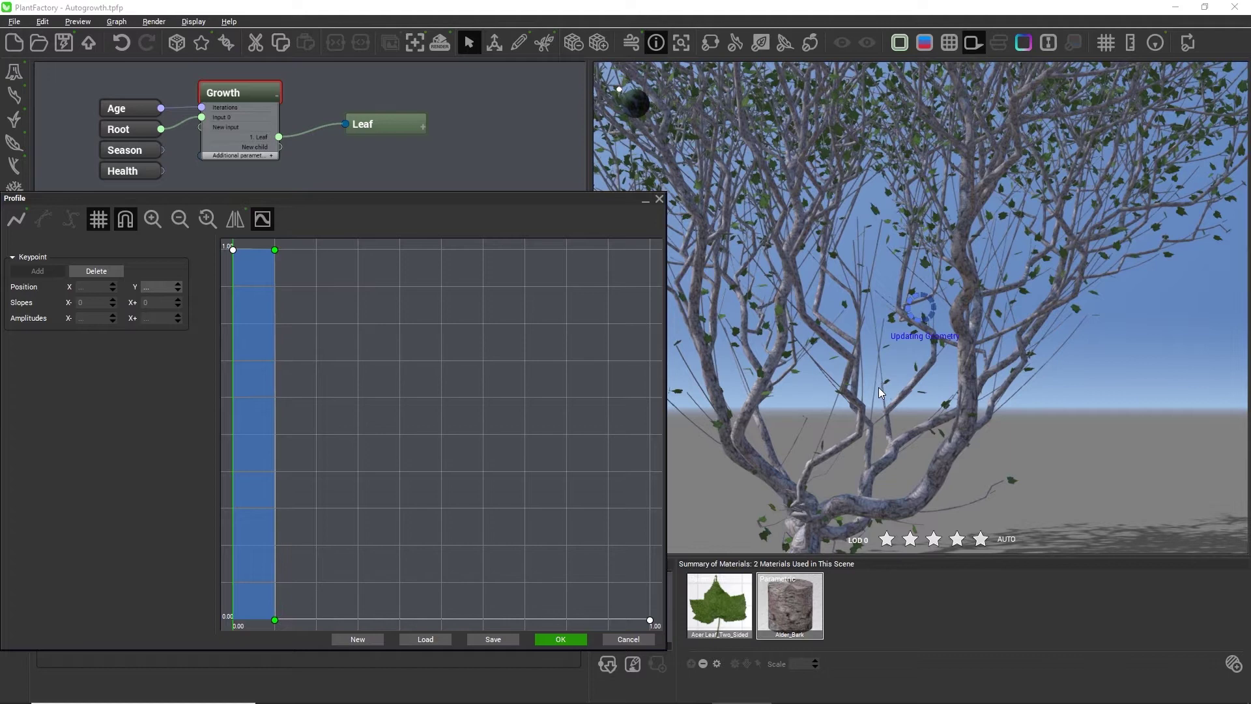
pyautogui.moveTo(836, 414); pyautogui.dragTo(974, 428)
pyautogui.click(265, 617)
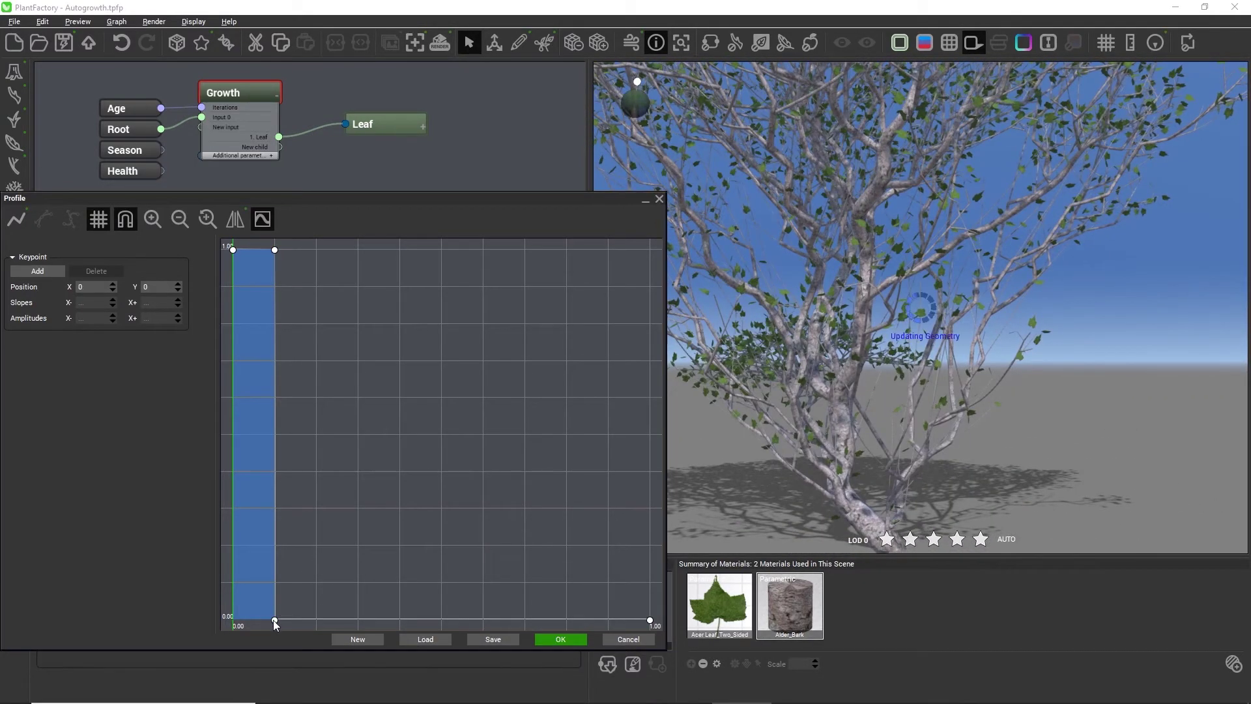
# Step: Move the drop's lower keypoint to the profile's end and add a keypoint at X 0.2, Y 0.1396
pyautogui.moveTo(275, 619); pyautogui.dragTo(649, 620)
pyautogui.doubleClick(351, 531)
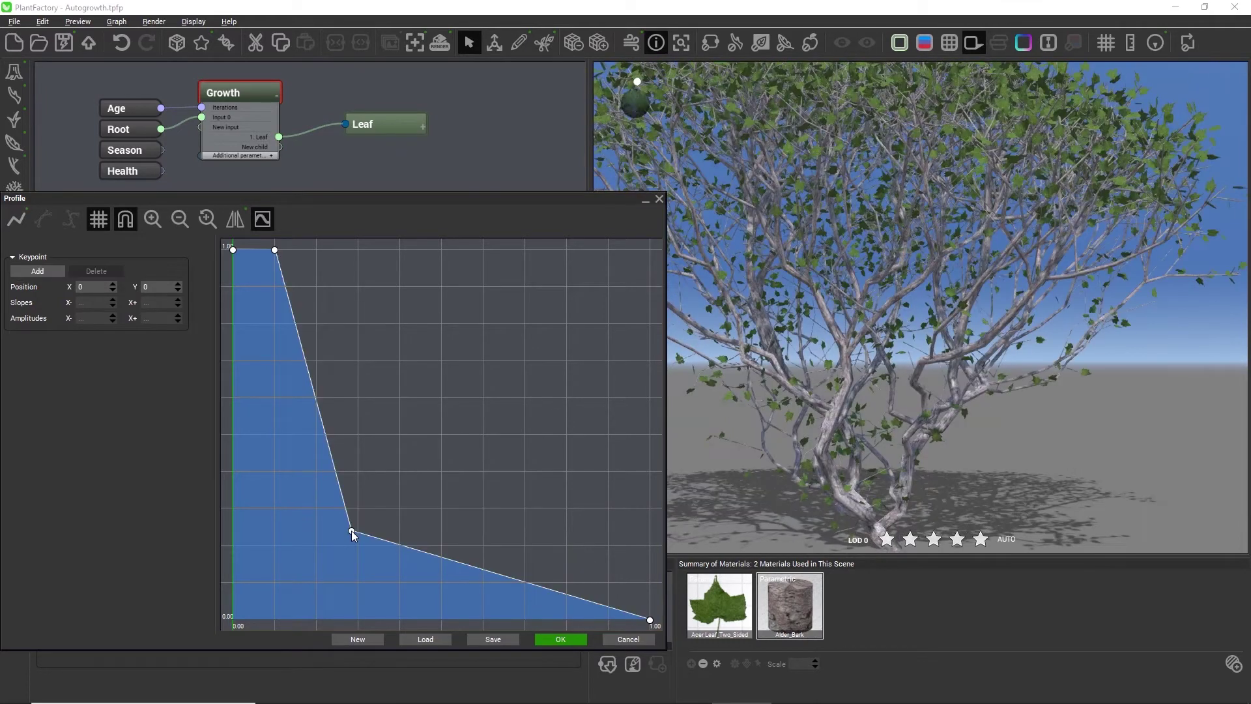
pyautogui.moveTo(351, 530); pyautogui.dragTo(315, 572)
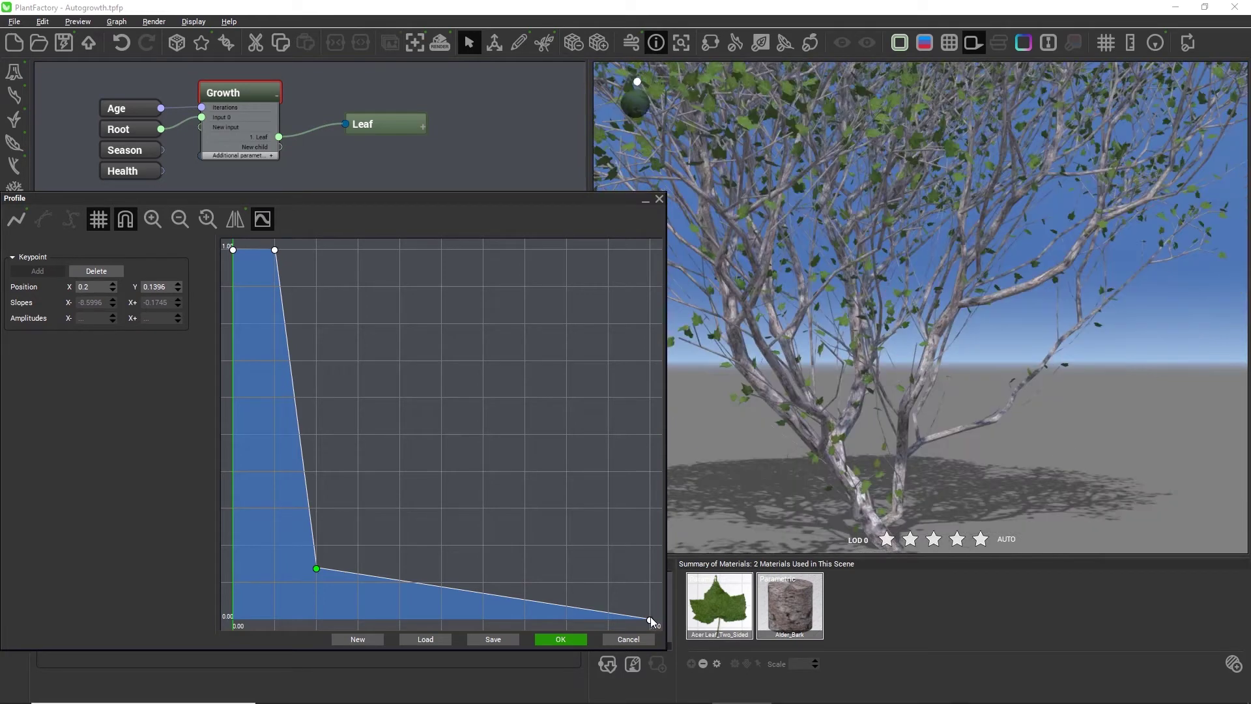
# Step: Raise one of the profile's end keypoints to Y 0.1326 and further to Y 0.5203
pyautogui.moveTo(650, 620); pyautogui.dragTo(649, 571)
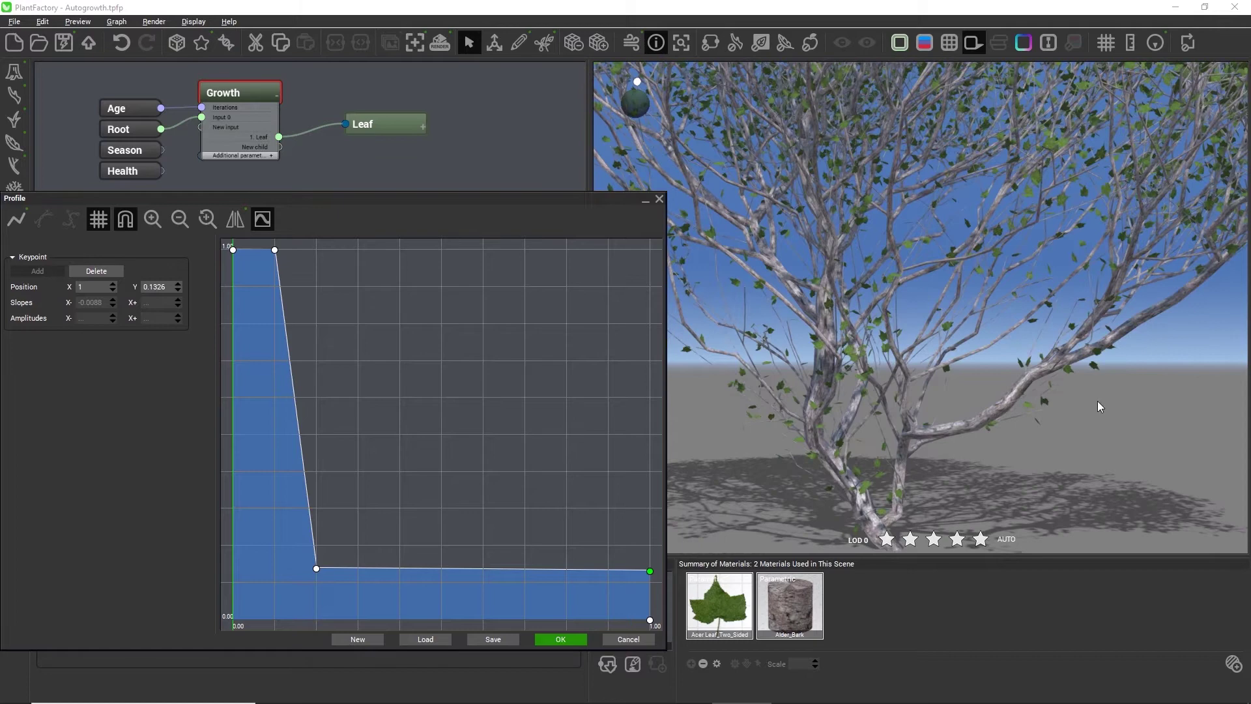
pyautogui.moveTo(1094, 399); pyautogui.dragTo(1063, 414)
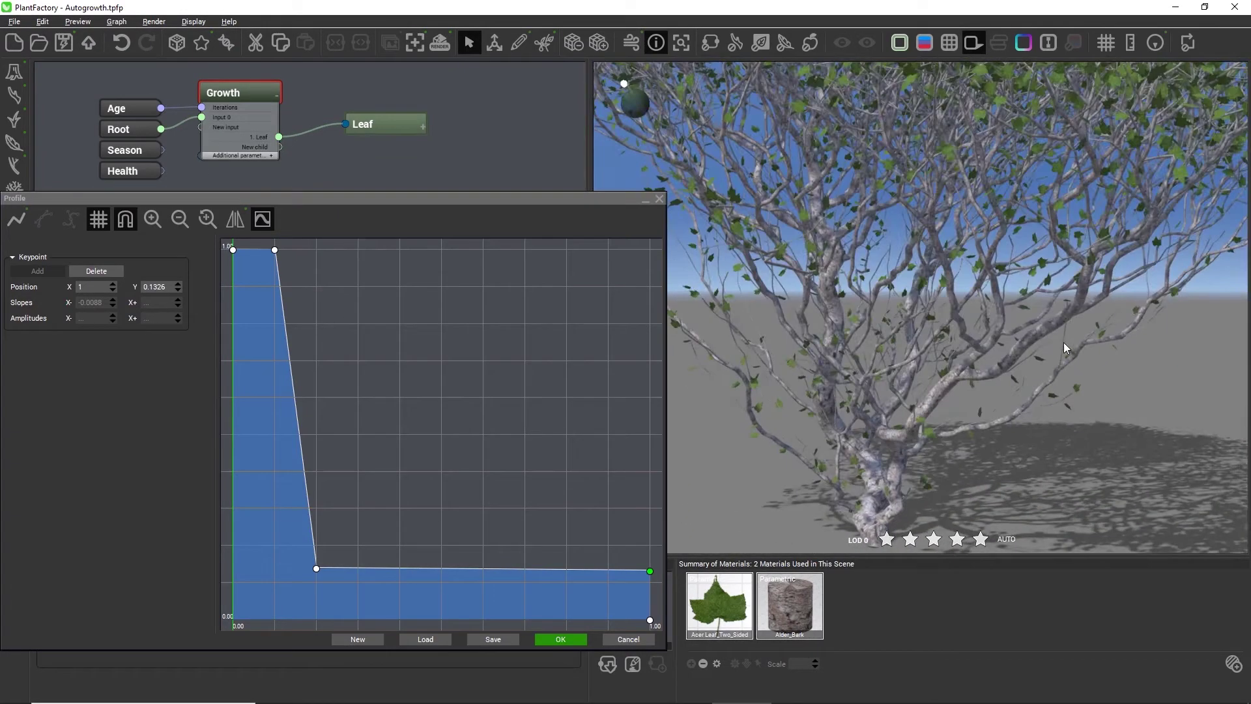
pyautogui.moveTo(652, 574); pyautogui.dragTo(650, 428)
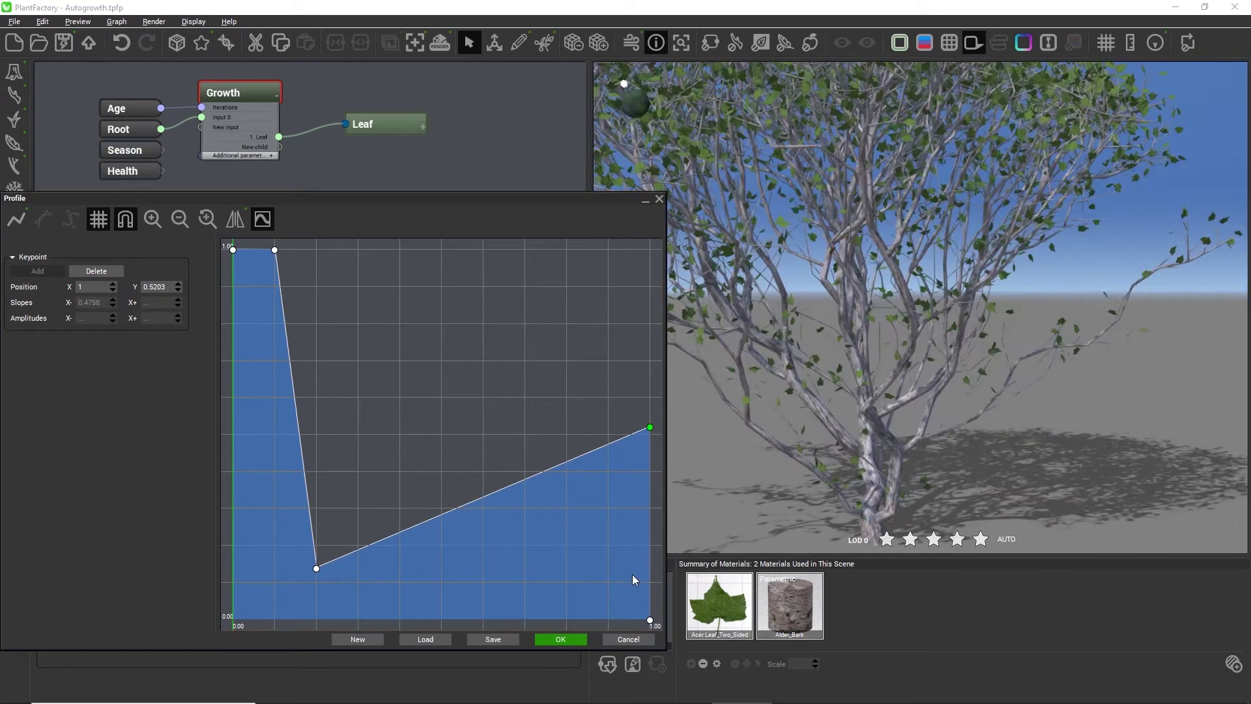
pyautogui.moveTo(1057, 435); pyautogui.dragTo(987, 441)
# Step: Add a keypoint at X 0.8747, Y 0.1396 to keep the middle flat, and accept the angular noise filter
pyautogui.moveTo(566, 551); pyautogui.dragTo(598, 568)
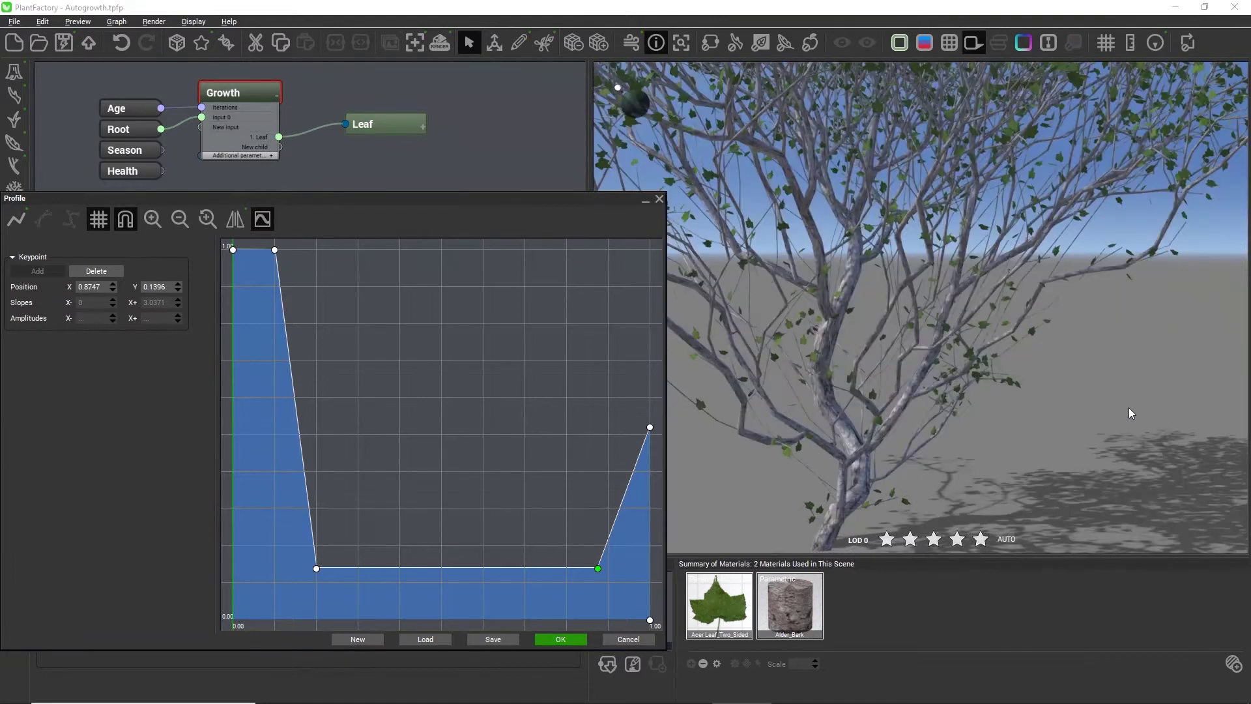
pyautogui.moveTo(1128, 407); pyautogui.dragTo(1034, 377)
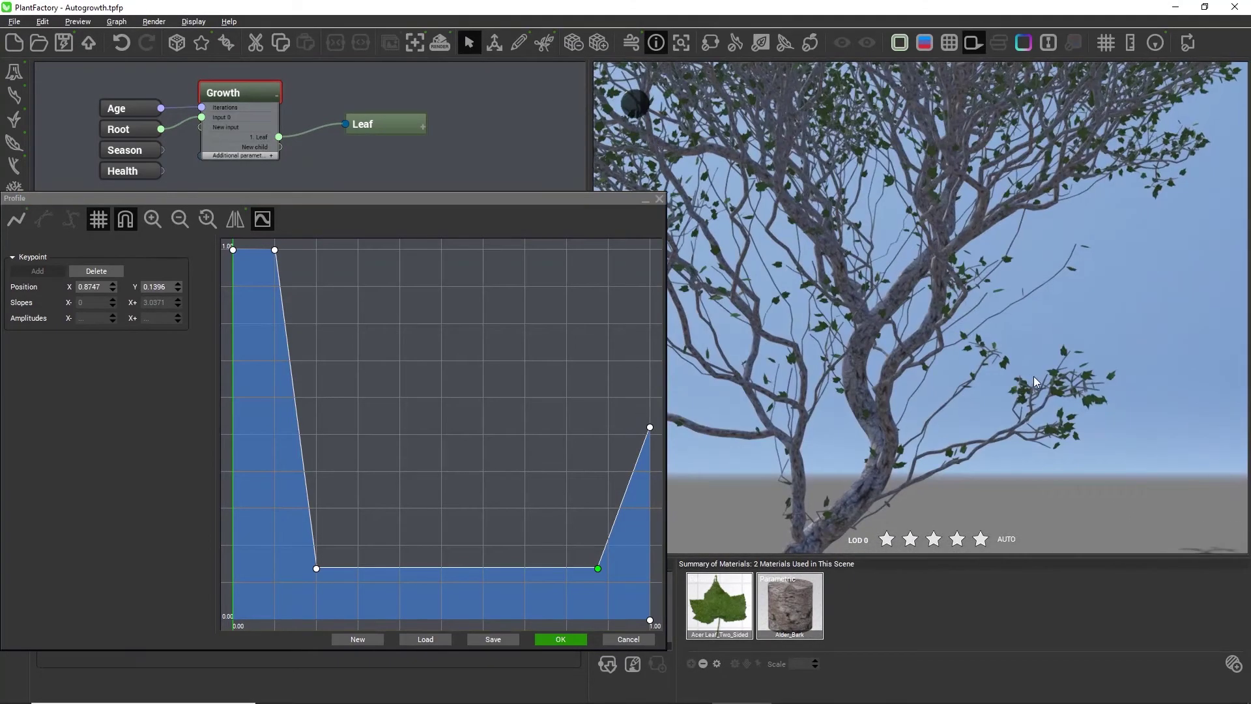
pyautogui.moveTo(1030, 451); pyautogui.dragTo(1037, 414)
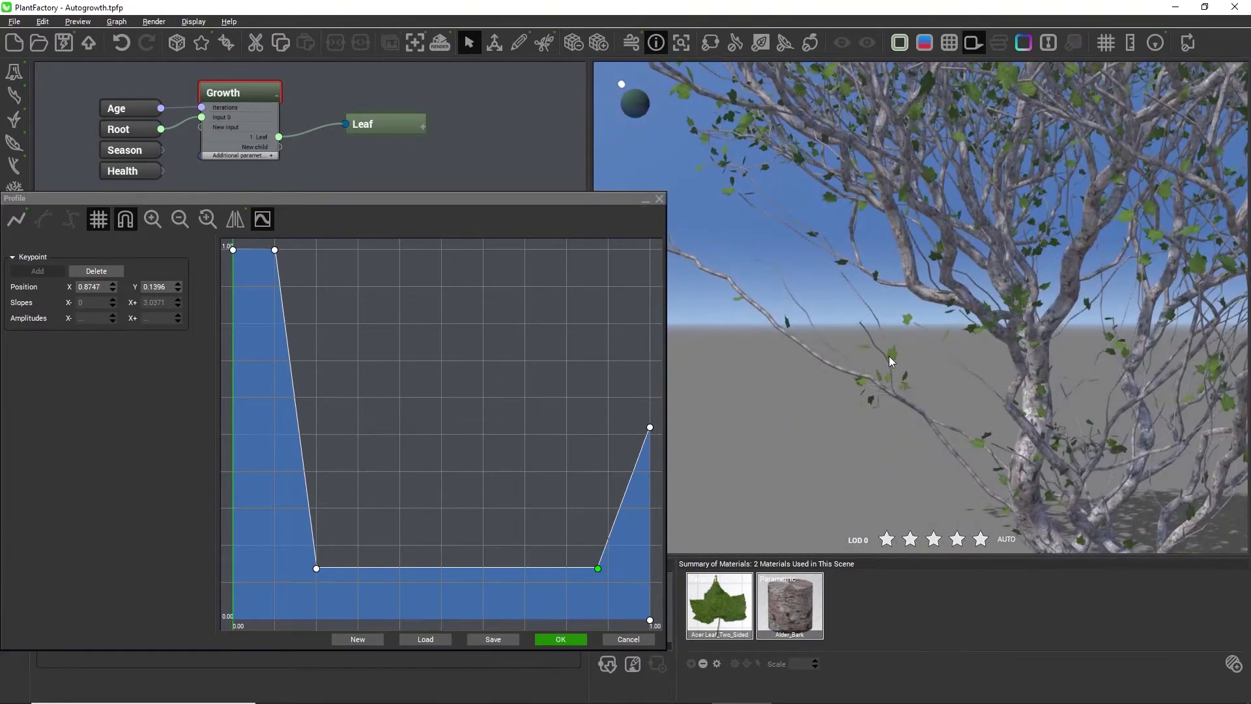
pyautogui.moveTo(889, 355); pyautogui.dragTo(940, 455)
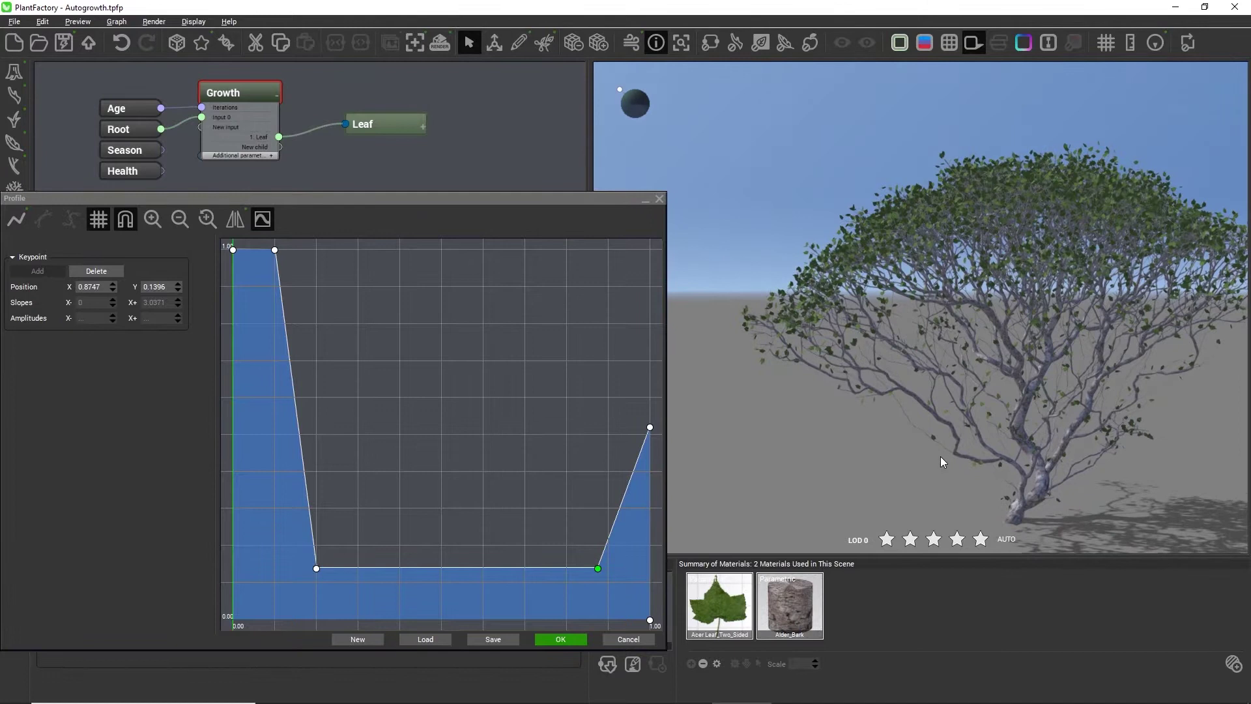
pyautogui.click(563, 640)
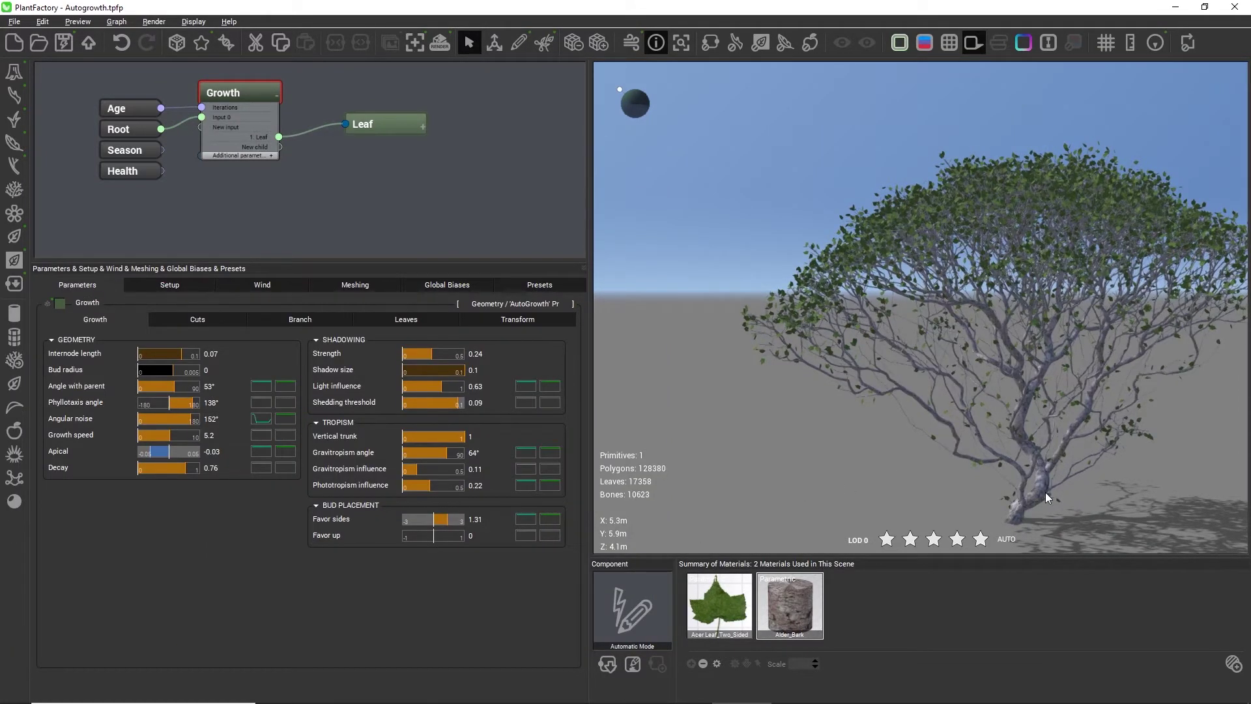
# Step: Edit the growth speed filter, lowering the profile's end to about Y 0.1 and adding a level keypoint at about X 0.4
pyautogui.moveTo(1045, 491); pyautogui.dragTo(952, 447)
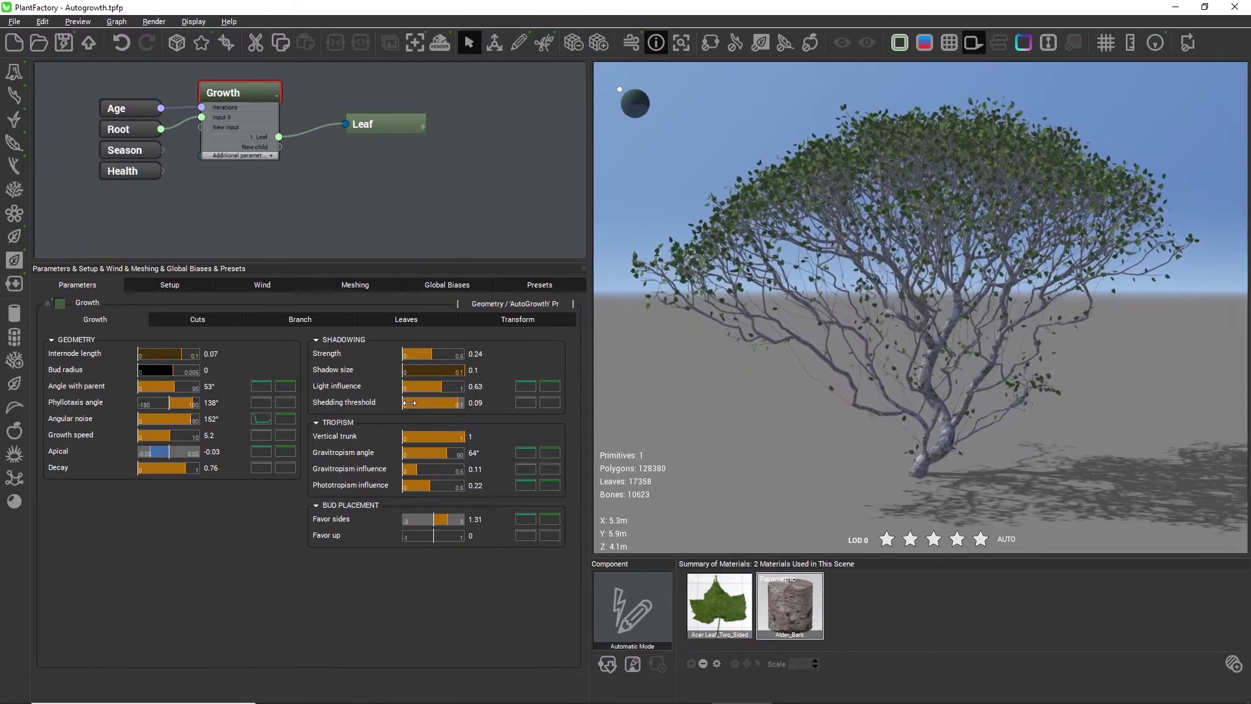
pyautogui.rightClick(262, 435)
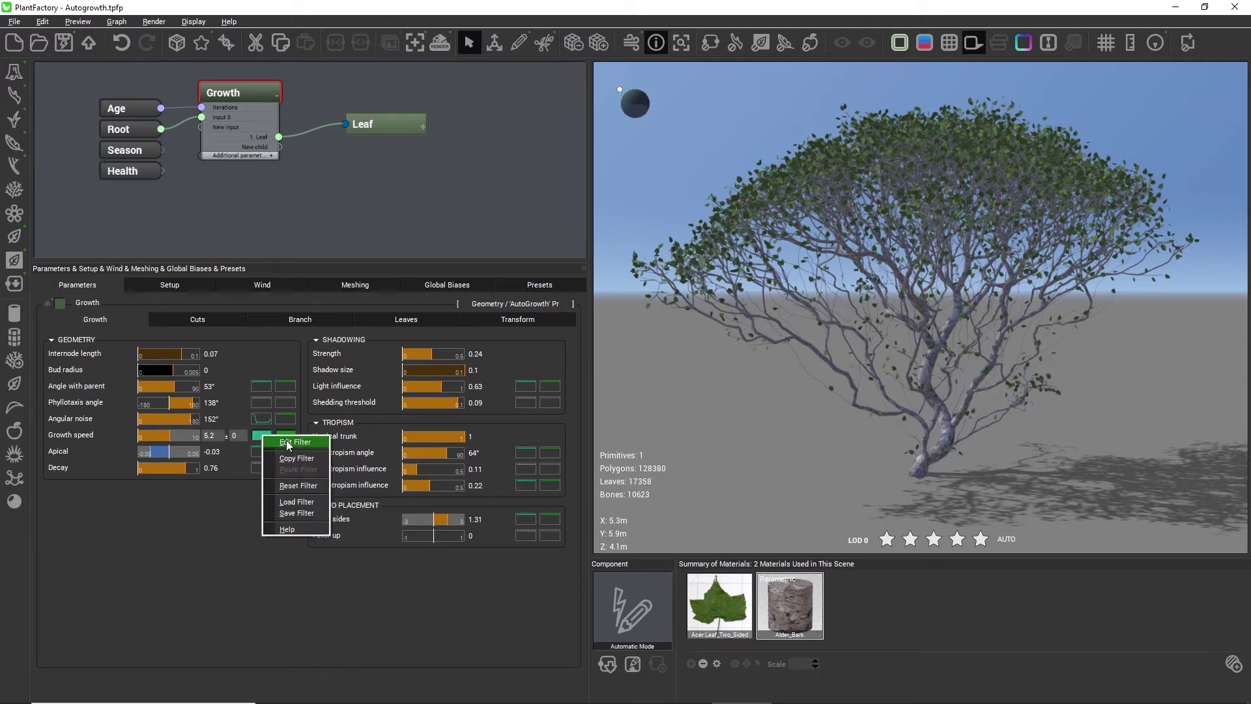
pyautogui.click(288, 443)
pyautogui.moveTo(650, 268); pyautogui.dragTo(650, 602)
pyautogui.moveTo(410, 601); pyautogui.dragTo(400, 603)
# Step: Add a keypoint at X 0.349, Y 1 to keep the start of the growth speed profile high, and accept the filter
pyautogui.click(340, 289)
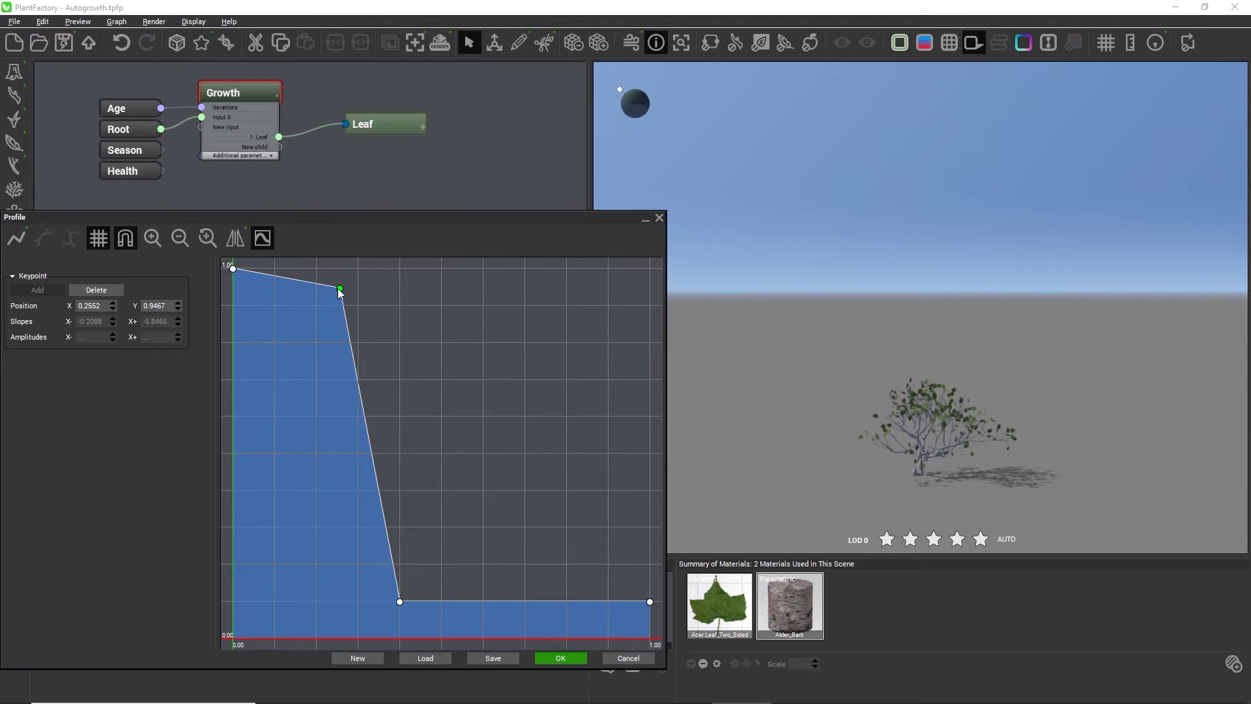
pyautogui.moveTo(340, 289); pyautogui.dragTo(378, 269)
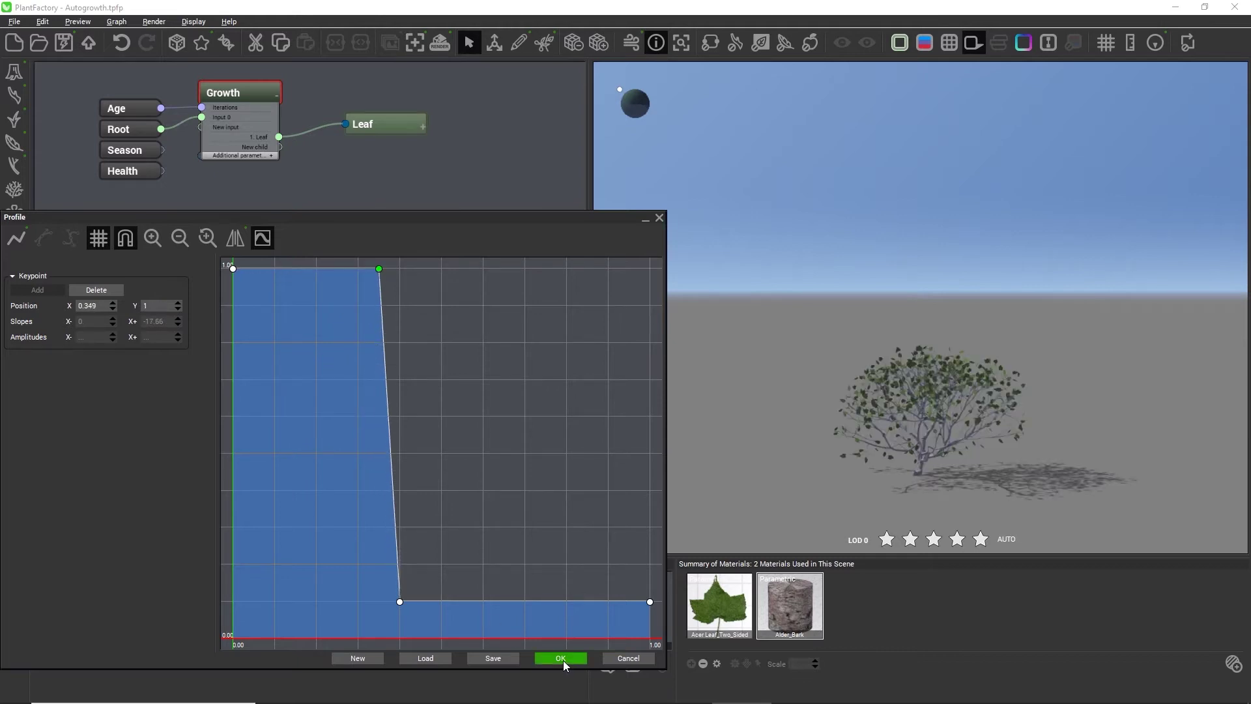
pyautogui.click(560, 658)
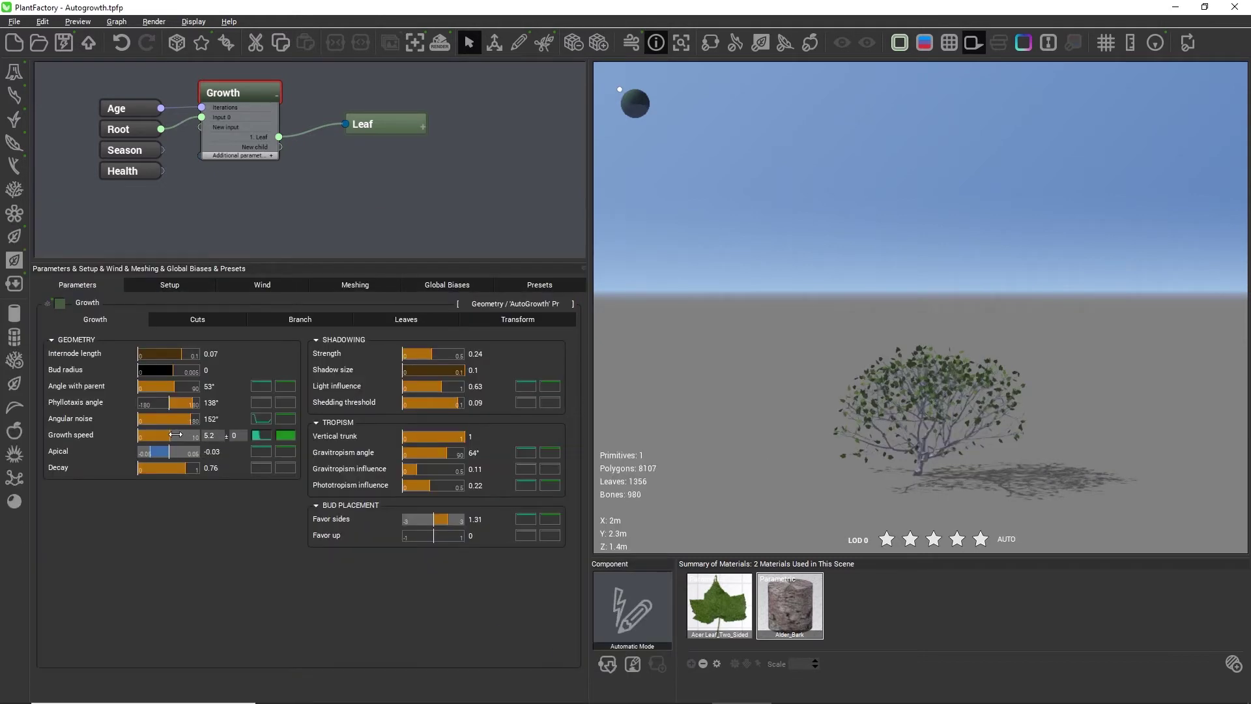
# Step: Raise the growth speed to 15.61 and inspect the base of the tree
pyautogui.moveTo(175, 435); pyautogui.dragTo(238, 435)
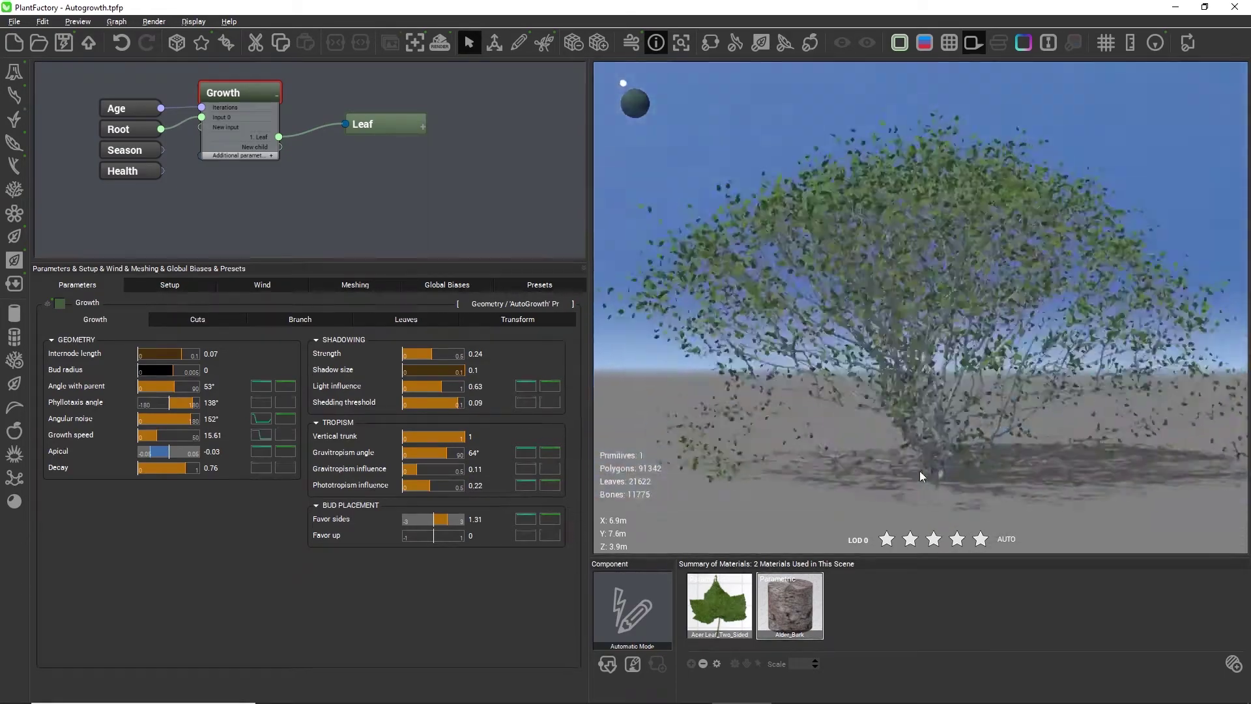
pyautogui.moveTo(920, 470); pyautogui.dragTo(869, 479, button='right')
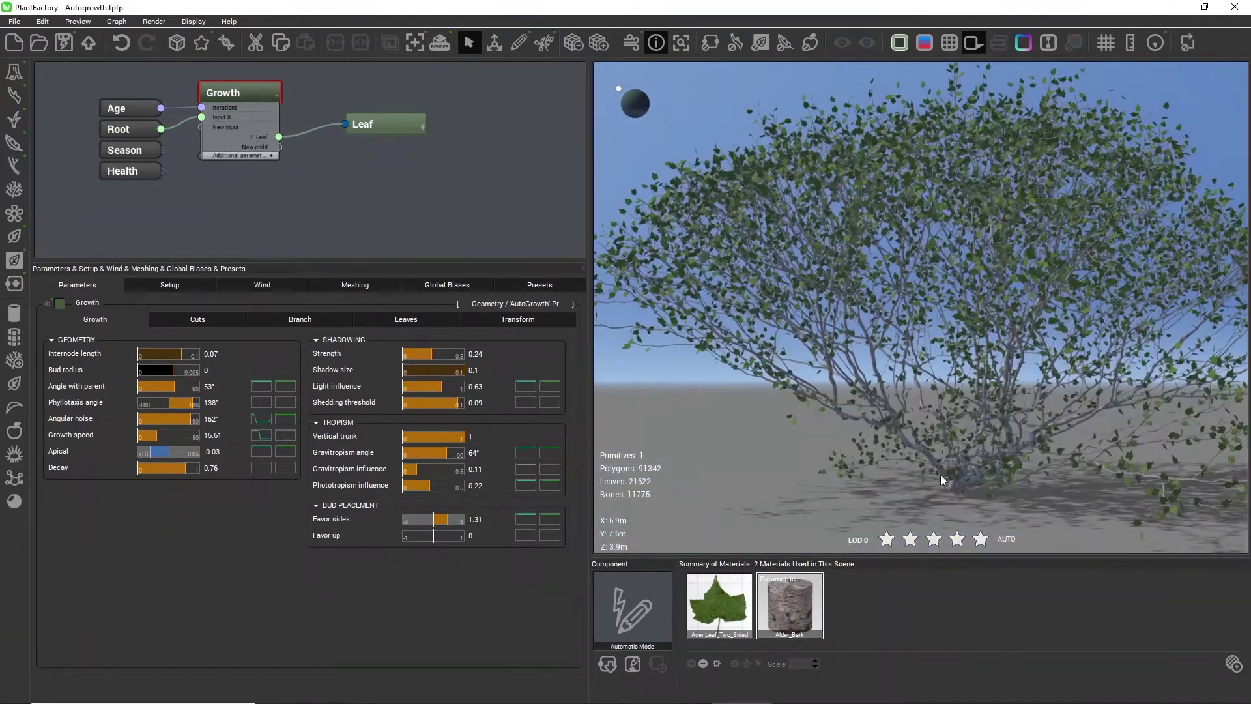
pyautogui.moveTo(937, 484); pyautogui.dragTo(905, 487)
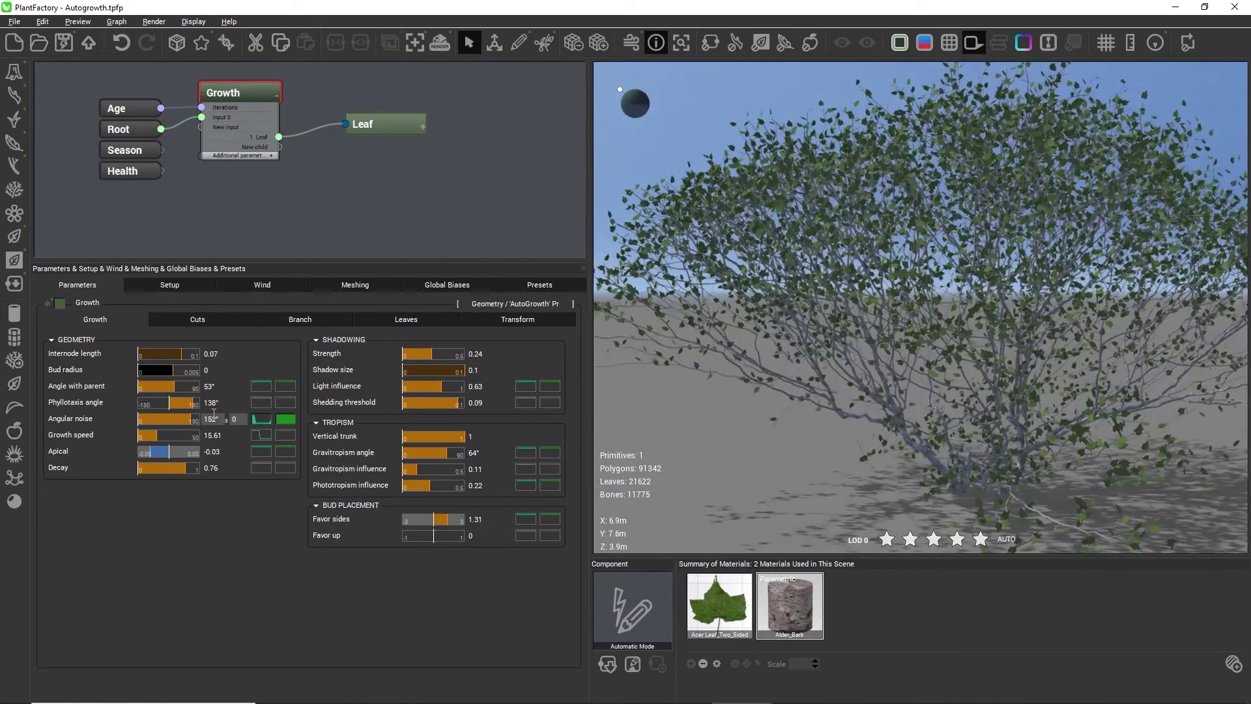
# Step: Mirror the growth speed filter profile horizontally, accept it, and set the growth speed to 9.89
pyautogui.click(258, 434)
pyautogui.click(290, 439)
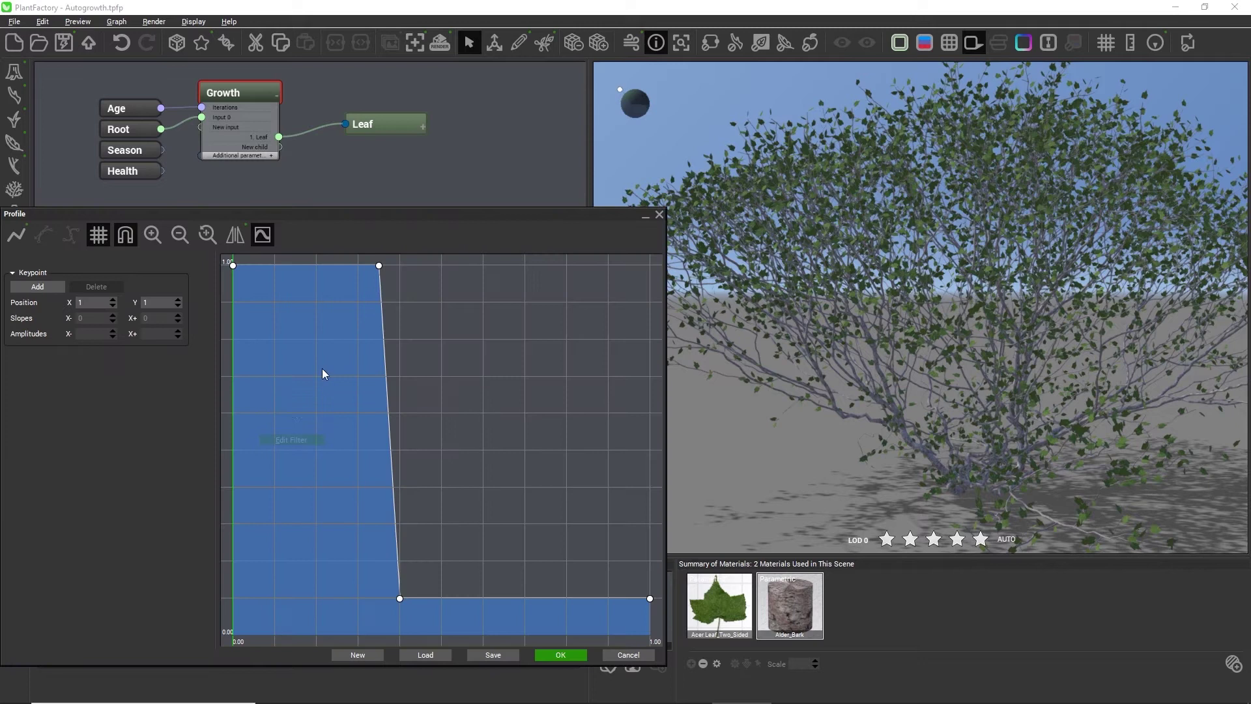
pyautogui.click(235, 234)
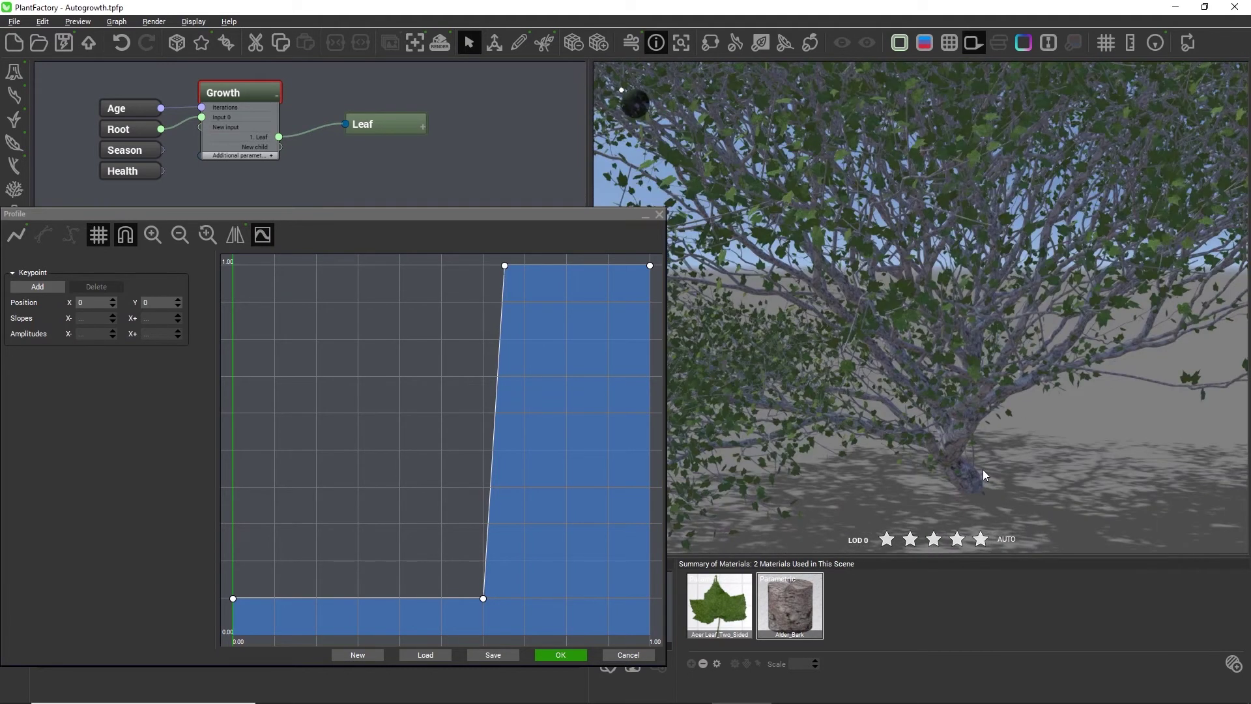
pyautogui.moveTo(923, 473); pyautogui.dragTo(825, 497, button='right')
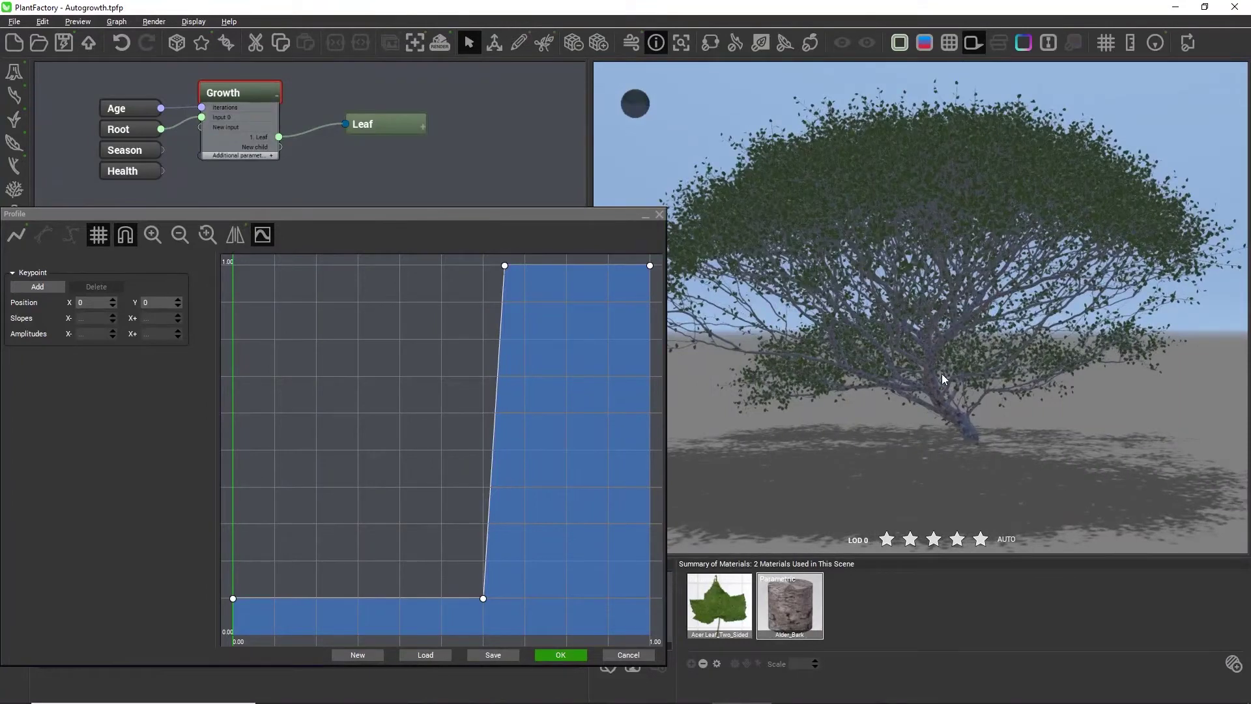
pyautogui.moveTo(770, 221); pyautogui.dragTo(753, 245, button='right')
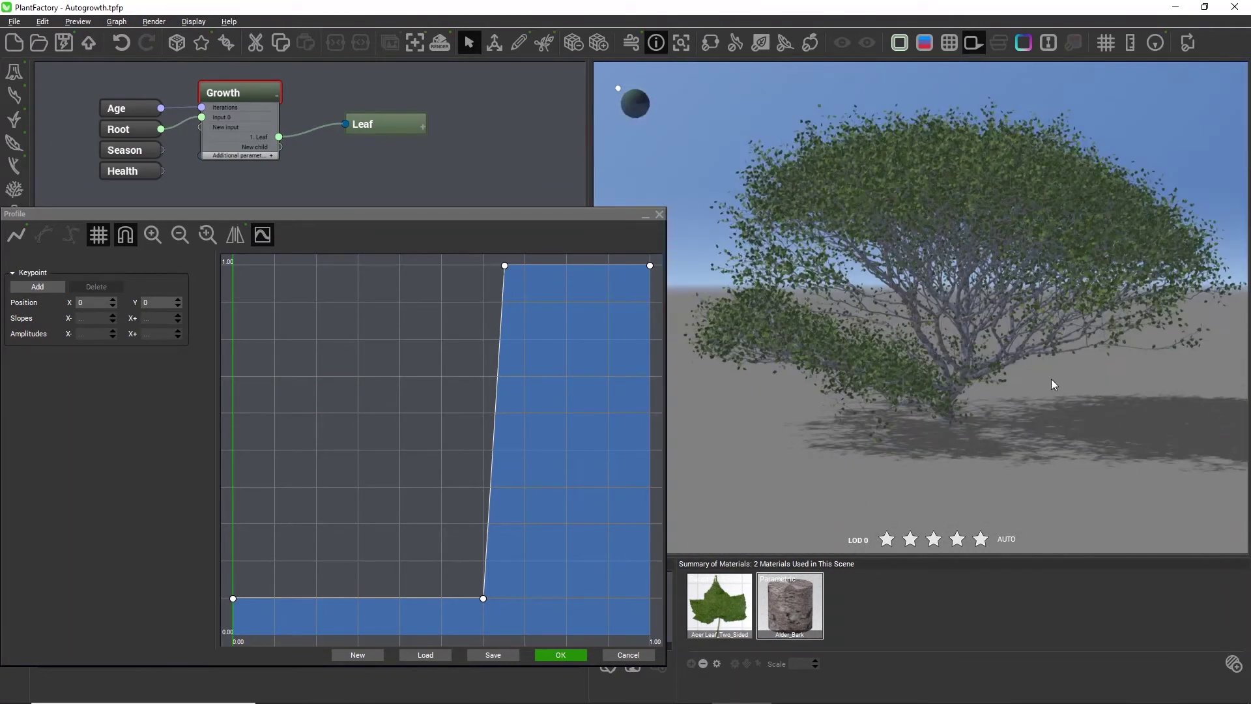
pyautogui.click(560, 654)
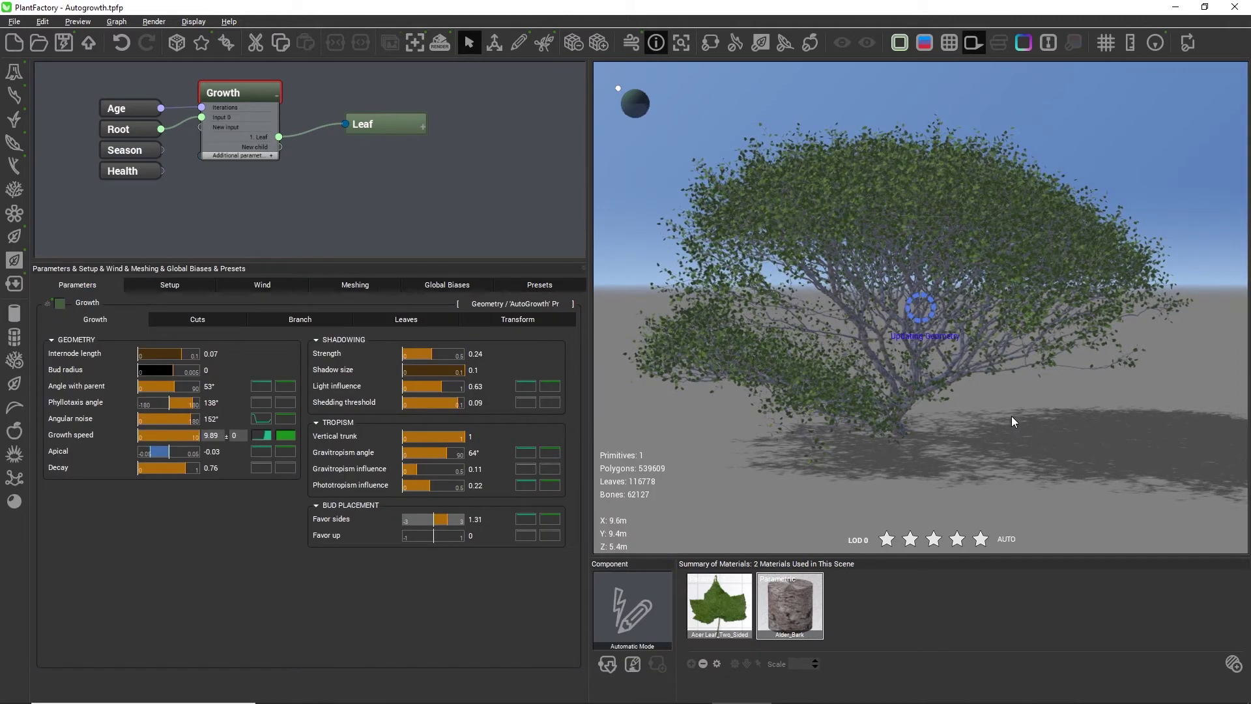
pyautogui.moveTo(948, 414)
pyautogui.mouseDown(button='right')
pyautogui.moveTo(889, 410)
pyautogui.moveTo(921, 436)
pyautogui.moveTo(1071, 409)
pyautogui.moveTo(933, 419)
pyautogui.mouseUp(button='right')
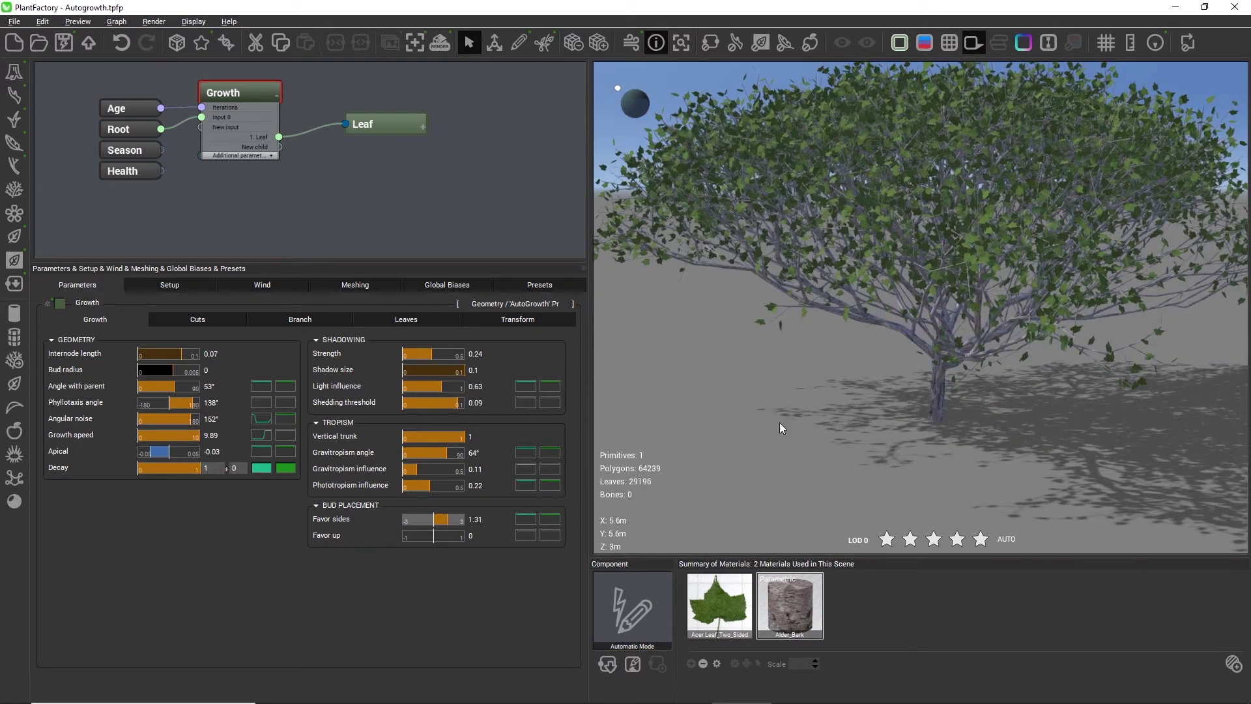
# Step: Try a decay filter whose profile starts at zero and stays low until near its end, and accept it
pyautogui.rightClick(260, 467)
pyautogui.click(284, 473)
pyautogui.moveTo(232, 287); pyautogui.dragTo(207, 657)
pyautogui.moveTo(548, 638); pyautogui.dragTo(598, 656)
pyautogui.moveTo(848, 425); pyautogui.dragTo(784, 427, button='right')
pyautogui.click(559, 676)
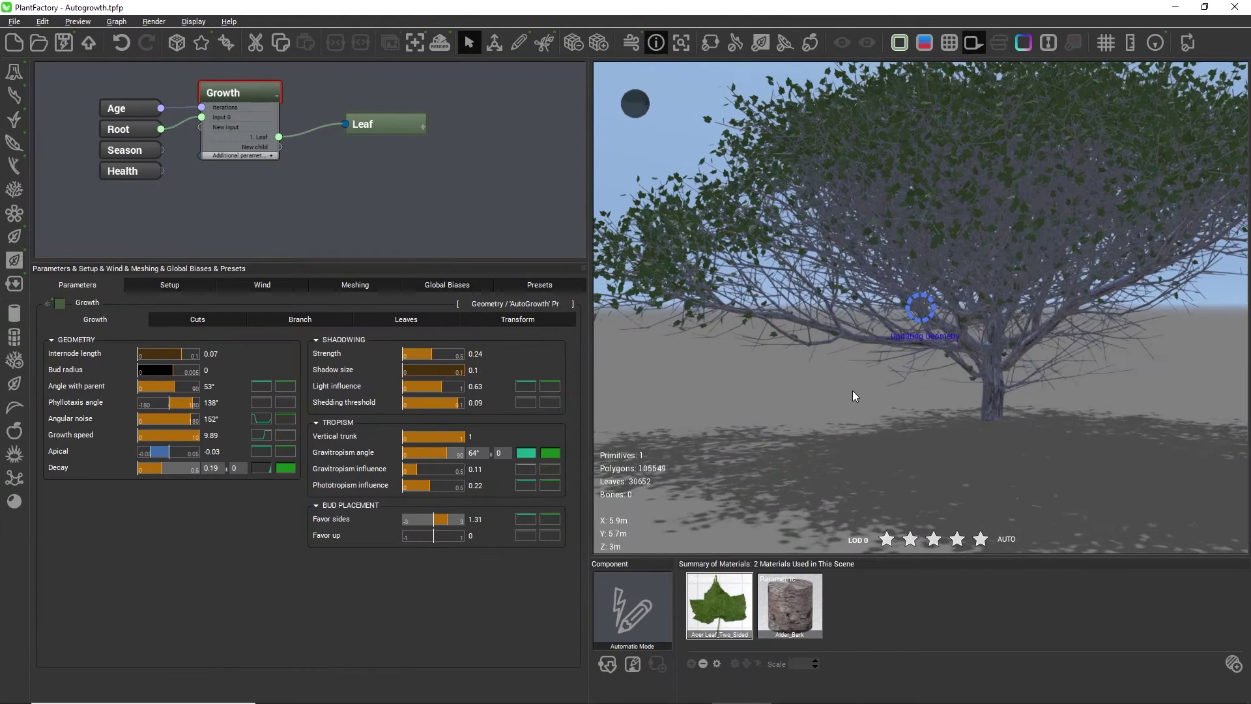
# Step: Reset the decay filter to its default profile and look over the whole tree
pyautogui.rightClick(262, 469)
pyautogui.click(295, 520)
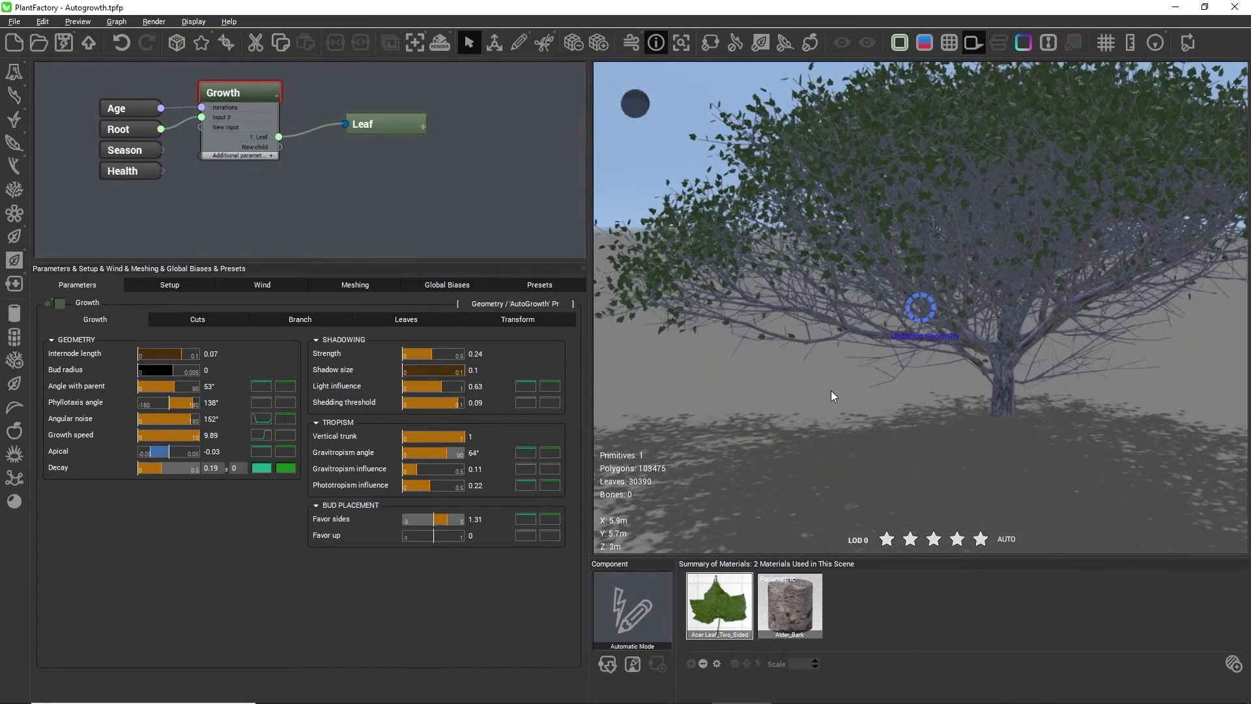
pyautogui.moveTo(810, 385); pyautogui.dragTo(889, 479, button='right')
pyautogui.scroll(-3, 889, 480)
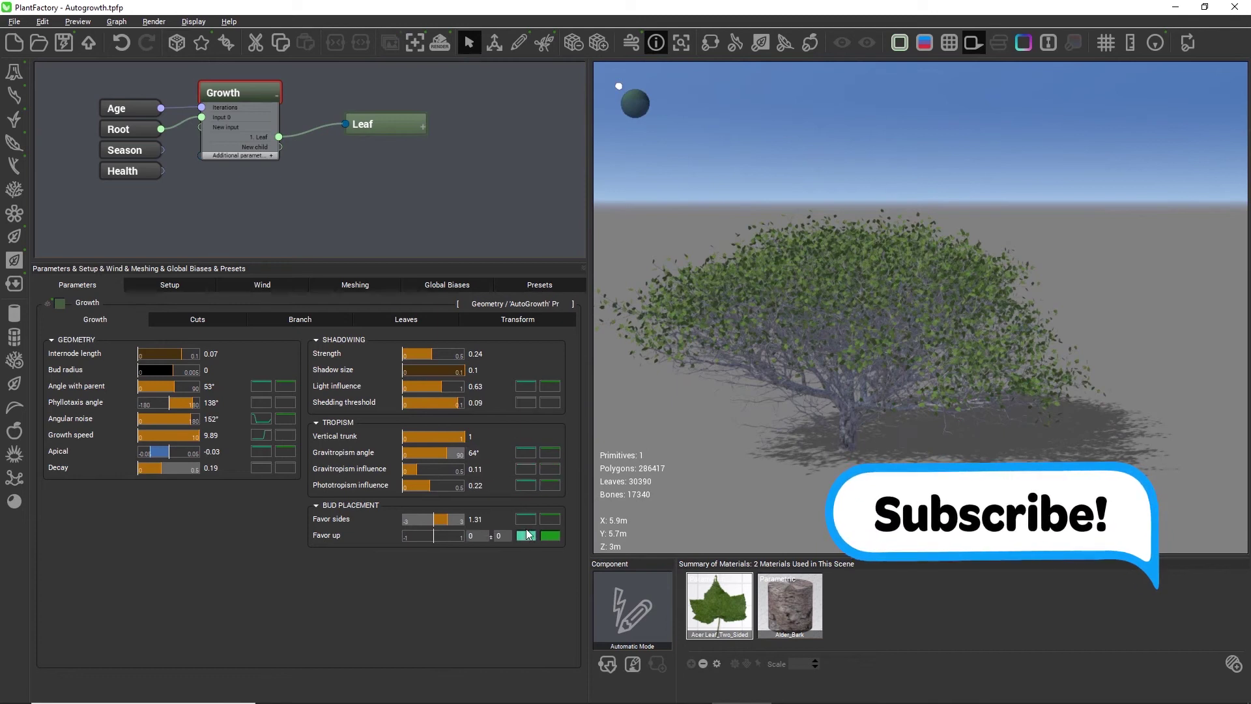
# Step: Edit the light influence filter and lower the profile's start keypoint to X 0, Y 0
pyautogui.rightClick(525, 386)
pyautogui.click(554, 393)
pyautogui.moveTo(452, 310); pyautogui.dragTo(448, 586)
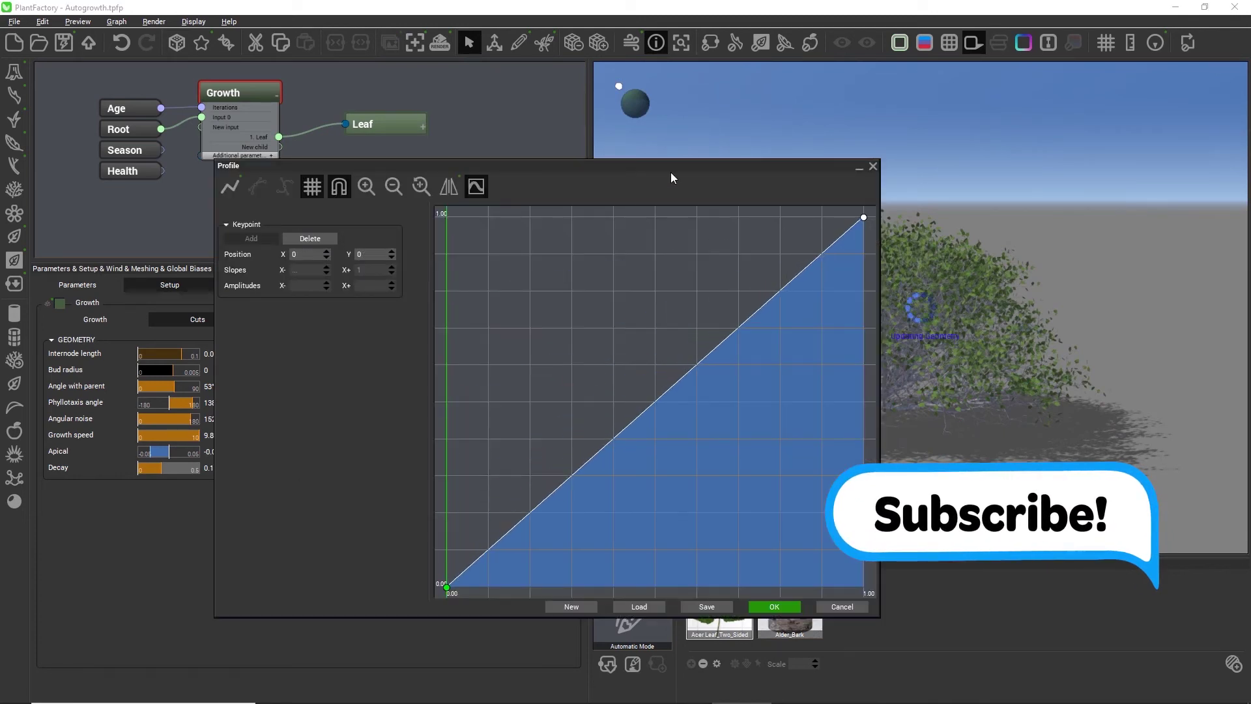
# Step: Shape the light influence profile into a trapezoid with top keypoints at about X 0.35 and 0.65, end it at Y 0, and accept it
pyautogui.moveTo(670, 168); pyautogui.dragTo(502, 142)
pyautogui.doubleClick(424, 192)
pyautogui.moveTo(695, 192); pyautogui.dragTo(683, 566)
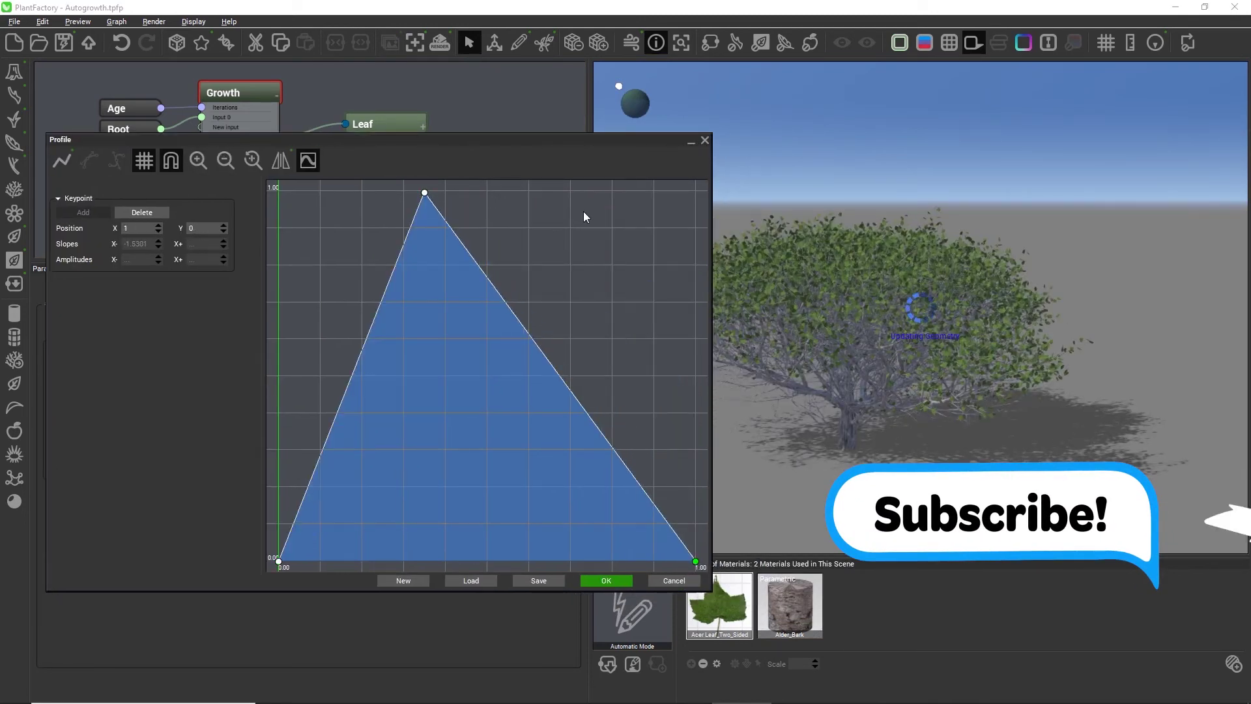
pyautogui.click(551, 192)
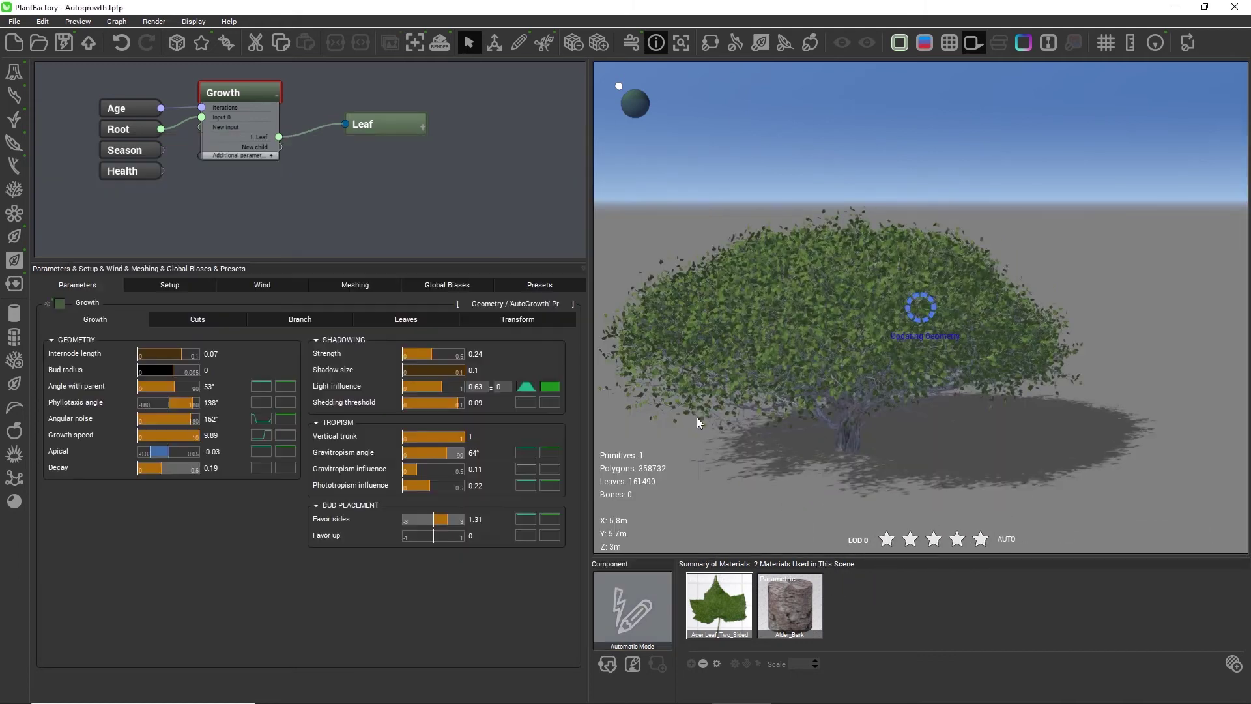
pyautogui.click(609, 580)
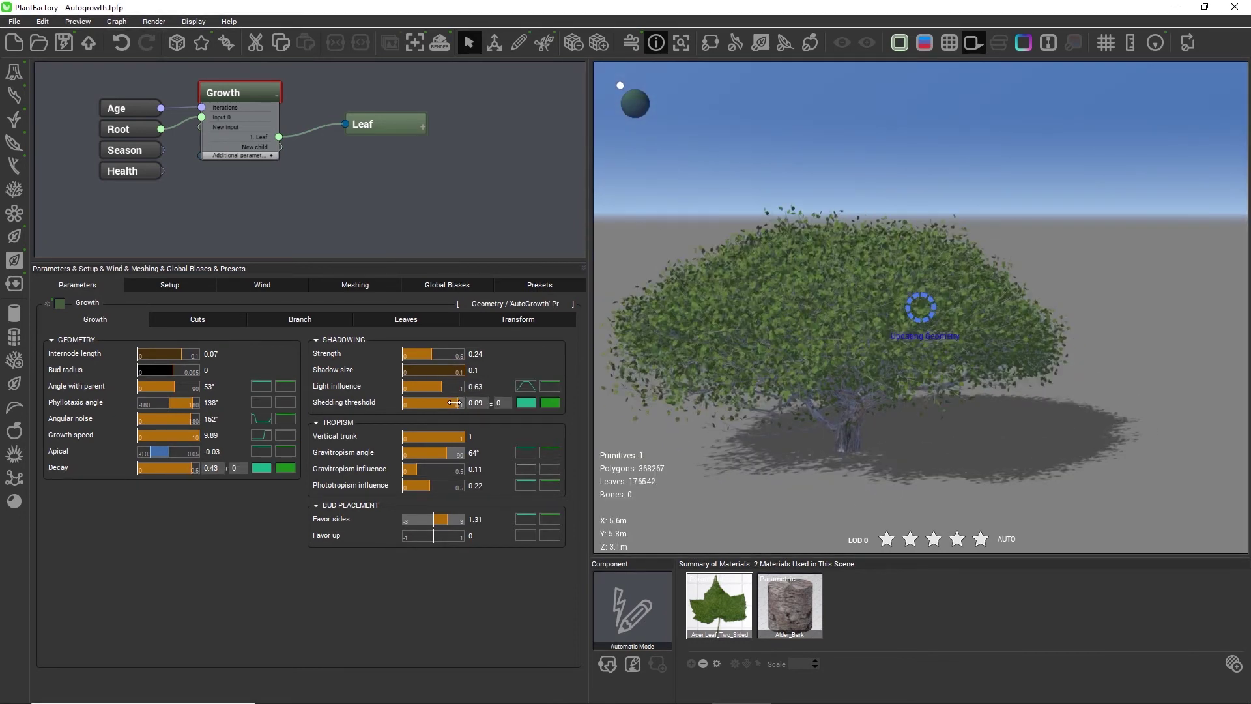
# Step: Set the shedding threshold to 0.46 and inspect the thinned tree
pyautogui.moveTo(423, 404)
pyautogui.mouseDown()
pyautogui.moveTo(469, 403)
pyautogui.moveTo(433, 402)
pyautogui.mouseUp()
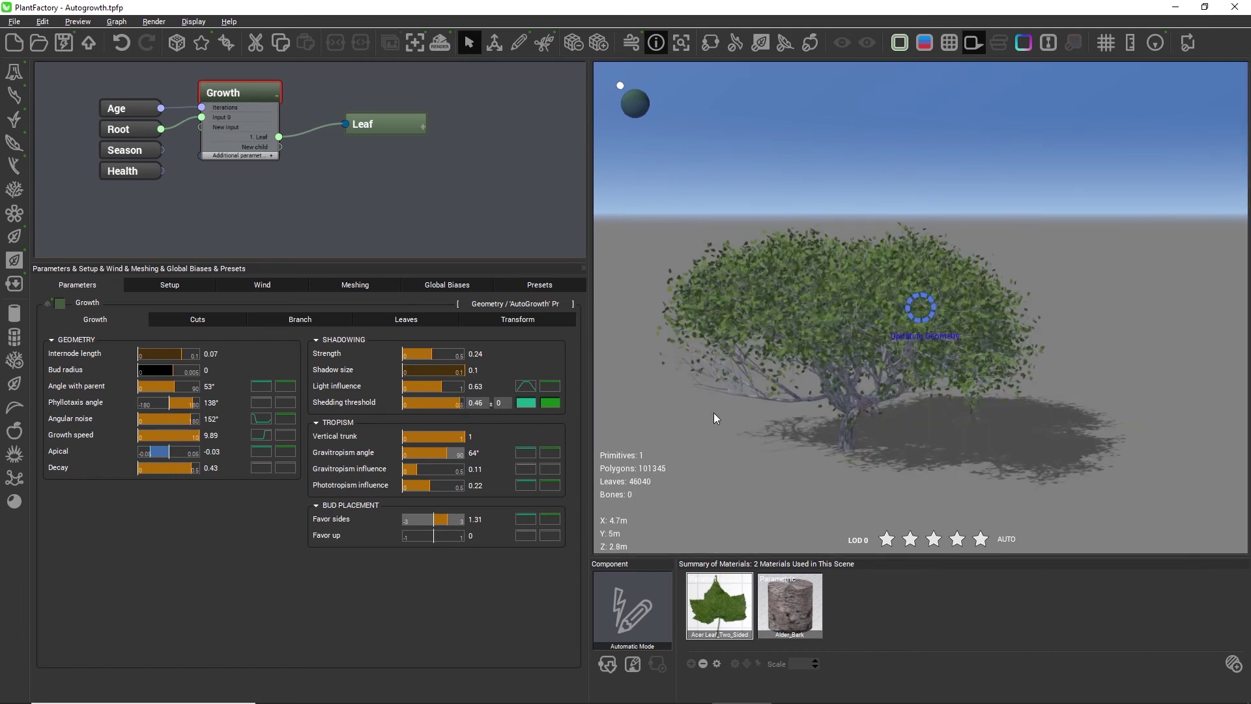
pyautogui.moveTo(823, 395); pyautogui.dragTo(770, 402, button='right')
pyautogui.moveTo(770, 407); pyautogui.dragTo(810, 413)
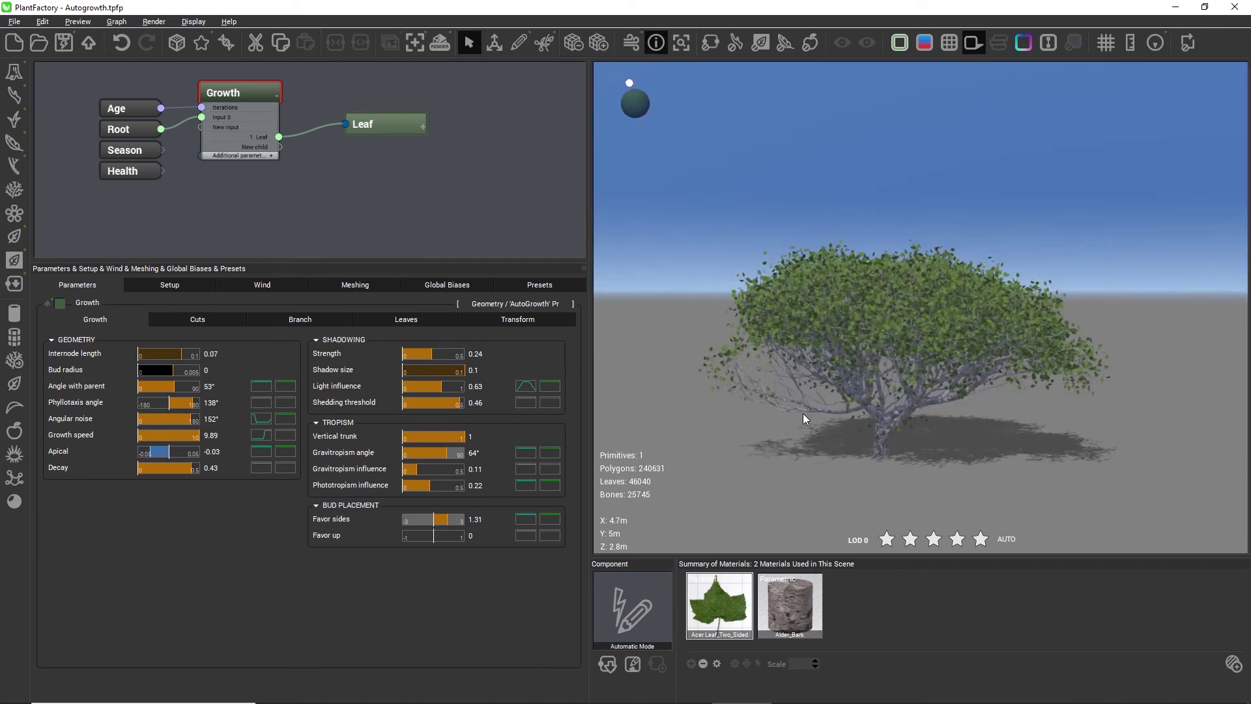